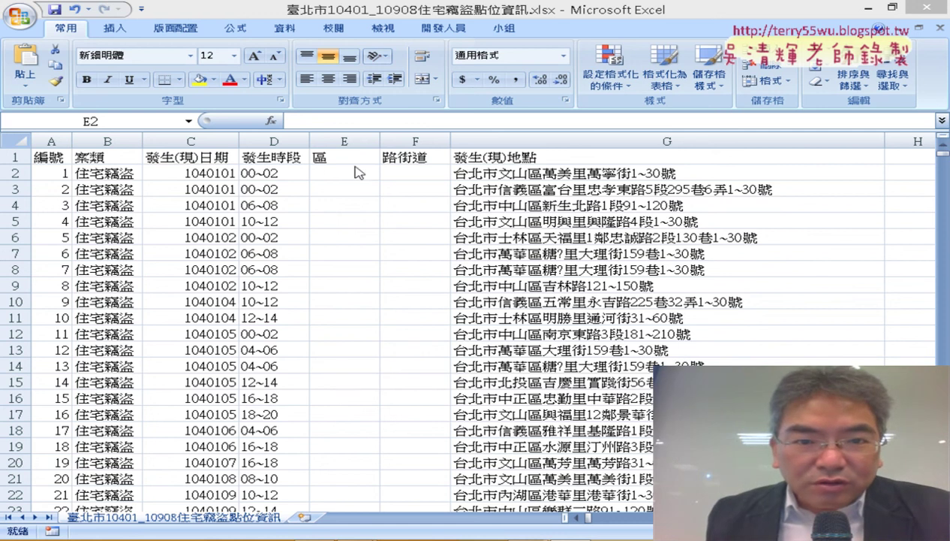
Step: Look over the empty district column E and the address column G
click(337, 174)
click(344, 141)
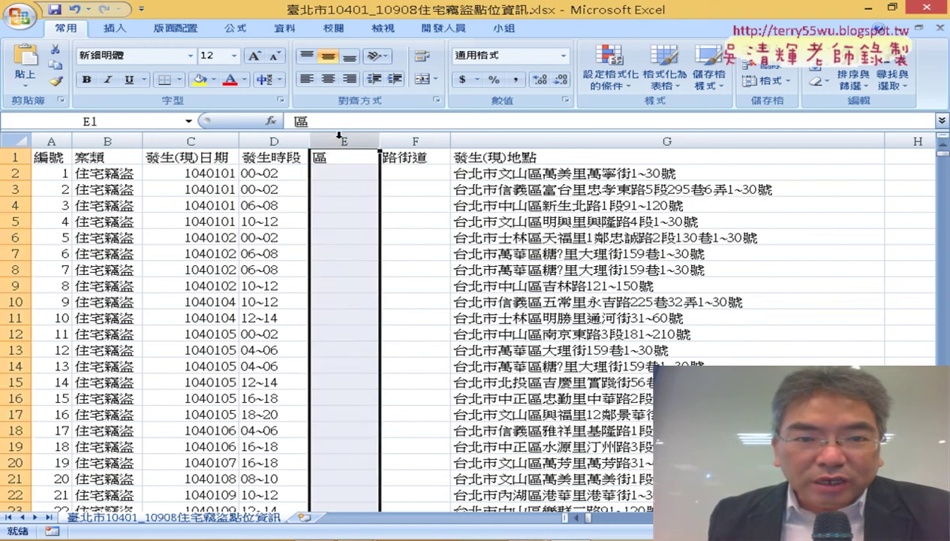
click(511, 173)
scroll(515, 174, down, 3)
scroll(526, 175, down, 6)
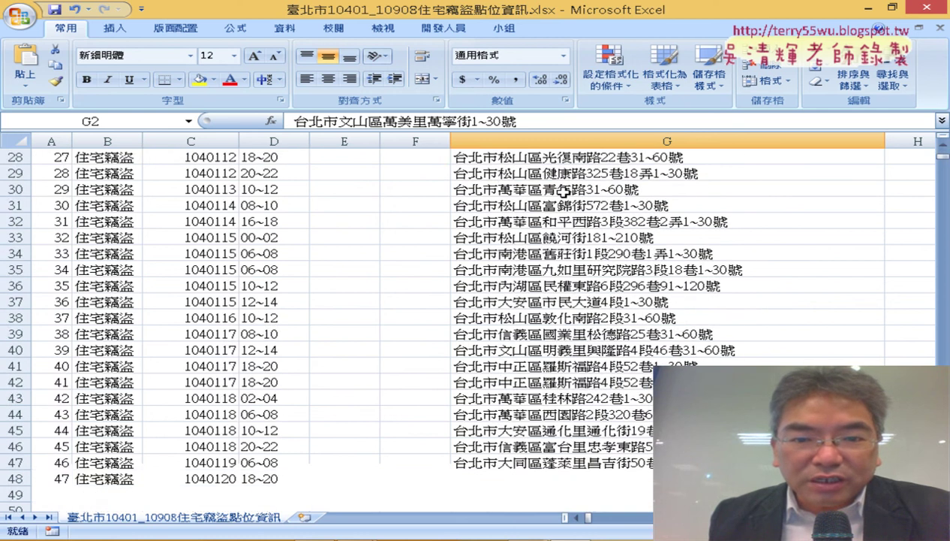
scroll(556, 177, down, 8)
scroll(573, 180, down, 4)
scroll(577, 179, up, 9)
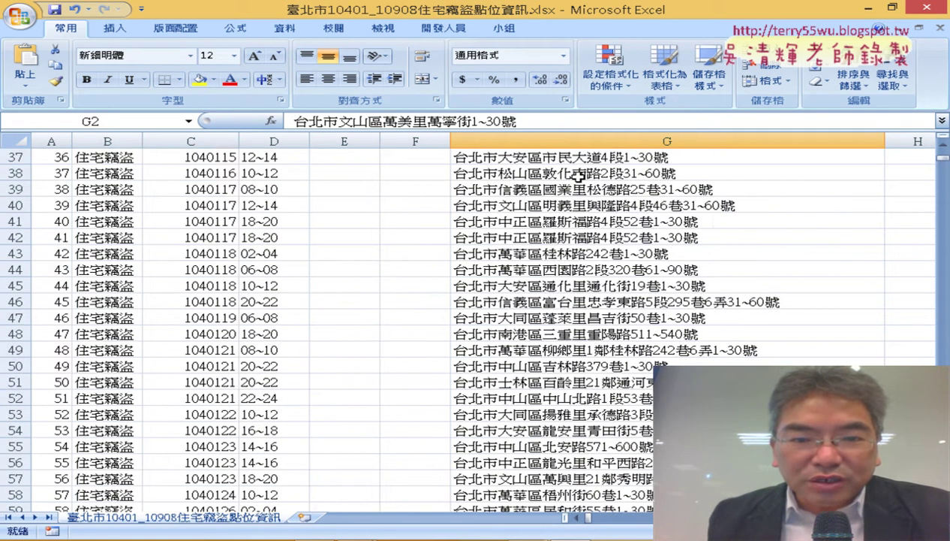
scroll(582, 176, up, 8)
scroll(588, 173, up, 4)
click(508, 141)
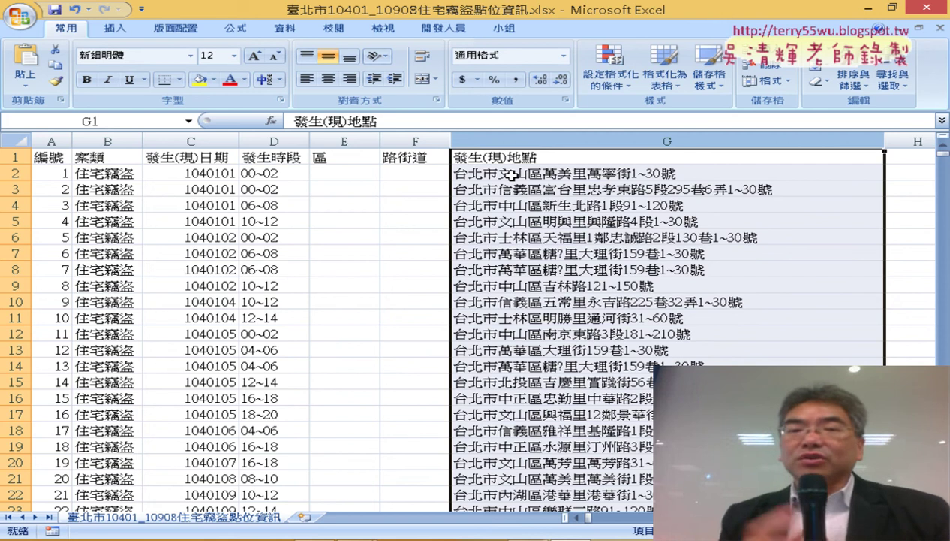
Step: Insert the MID function from the 文字 (Text) category into cell E2
click(330, 174)
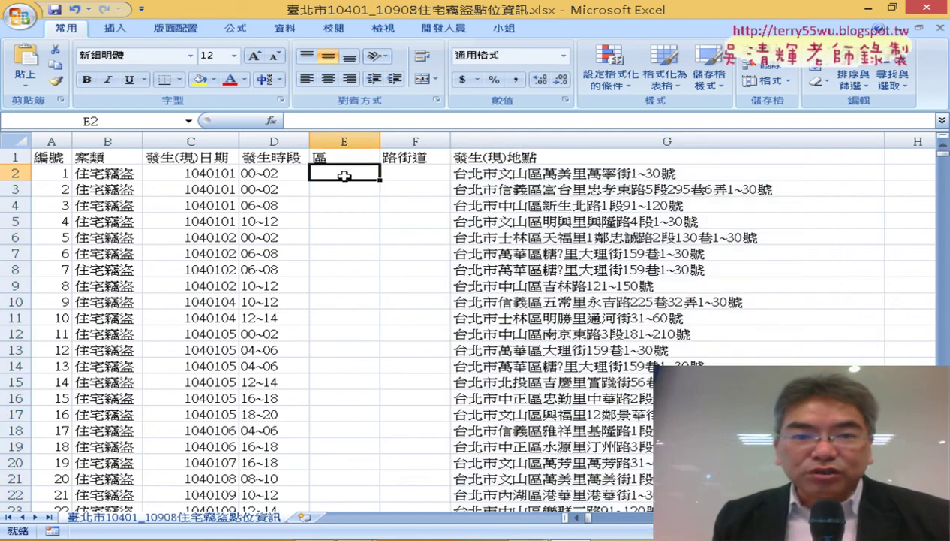
click(271, 120)
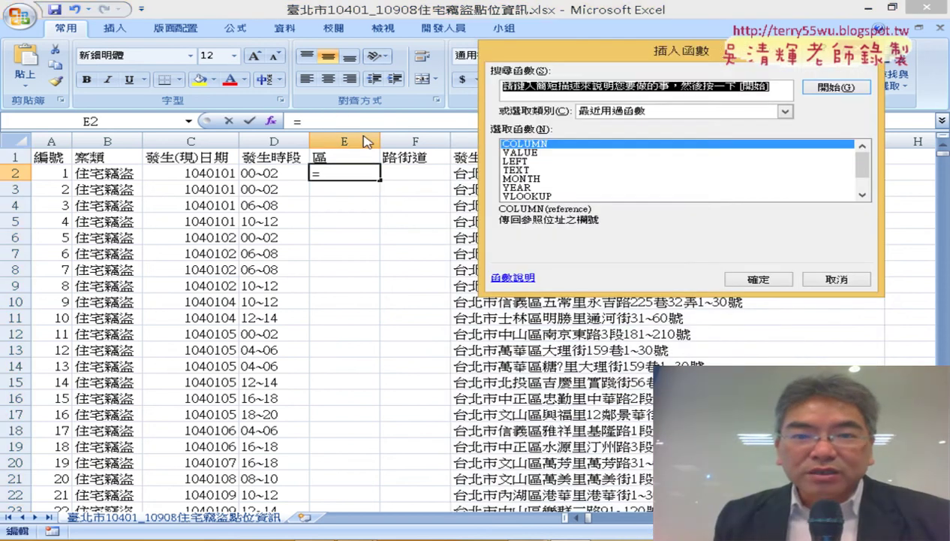
click(678, 120)
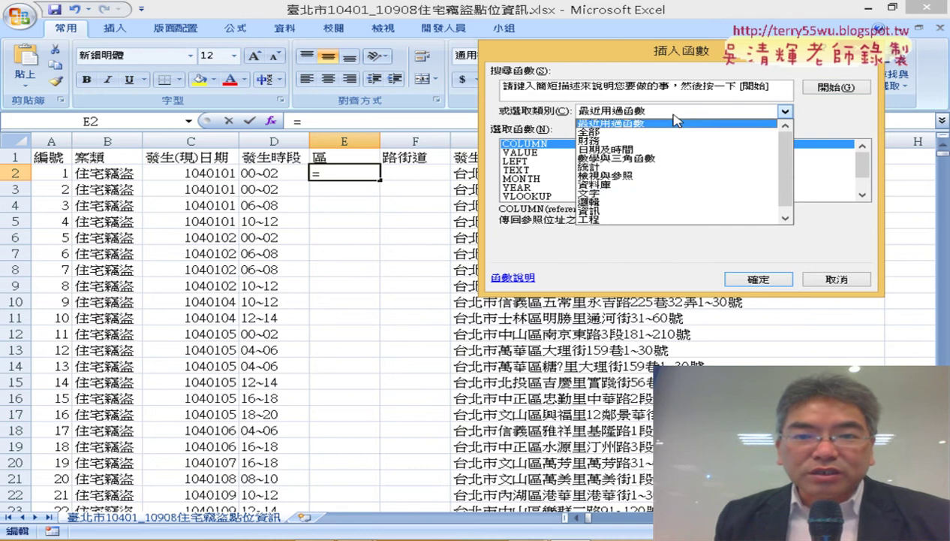
click(670, 197)
drag(863, 196, 863, 196)
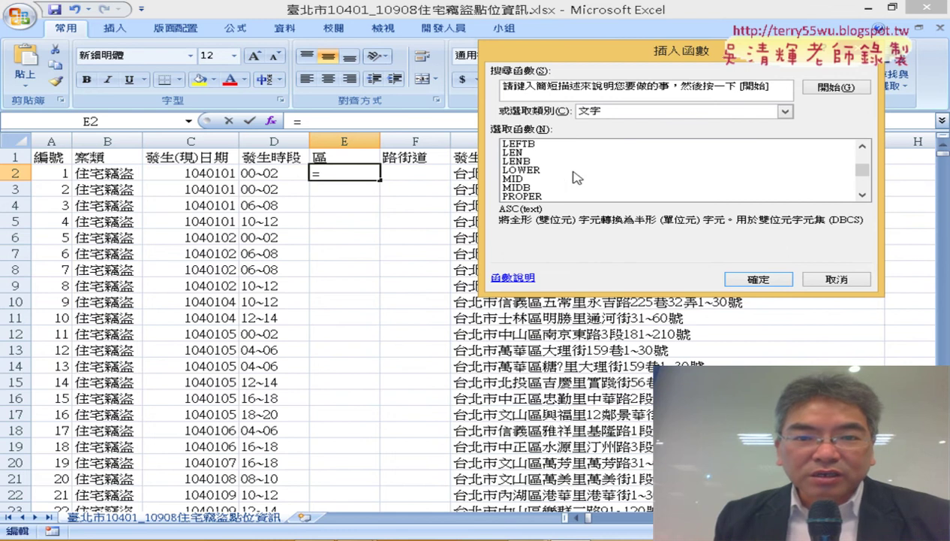
click(548, 180)
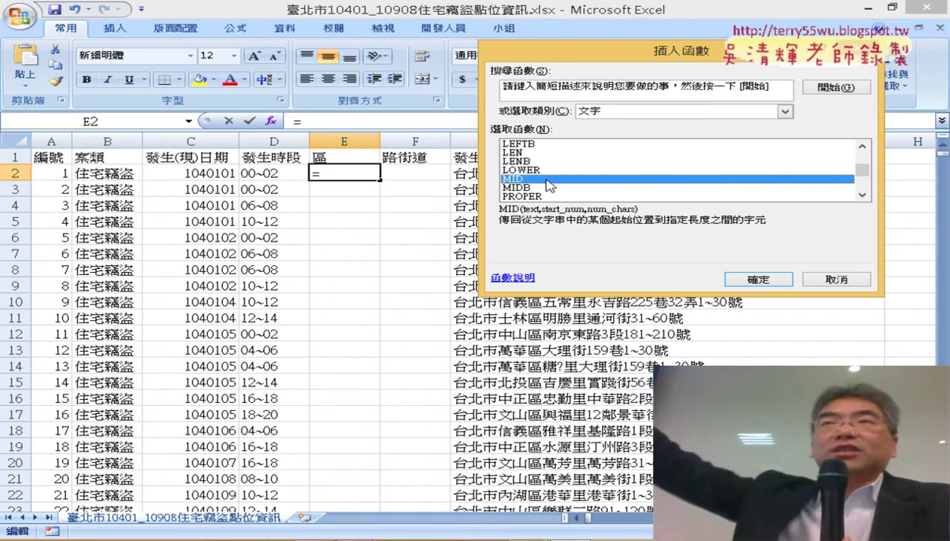
click(766, 282)
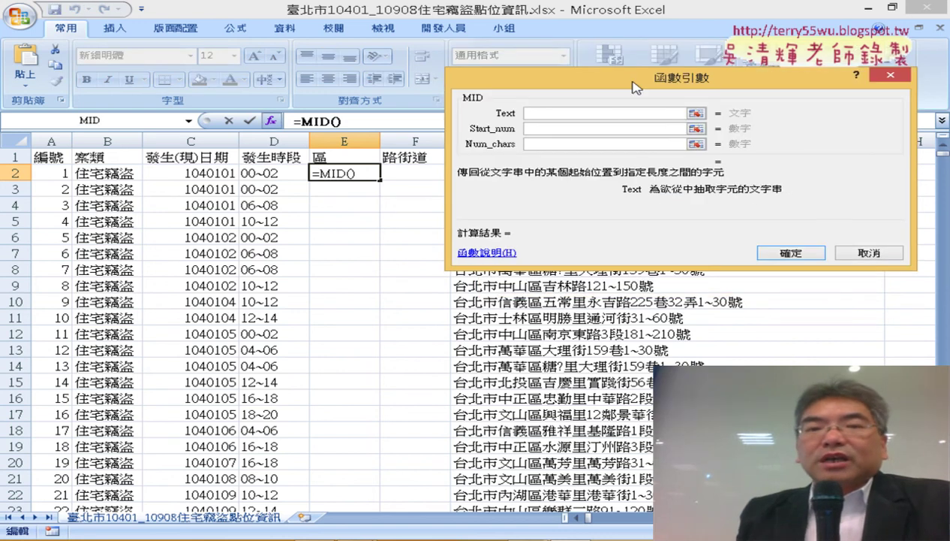
Step: Move the argument dialog aside, annotate the MID arguments, and set Text to cell G2
drag(633, 88, 559, 206)
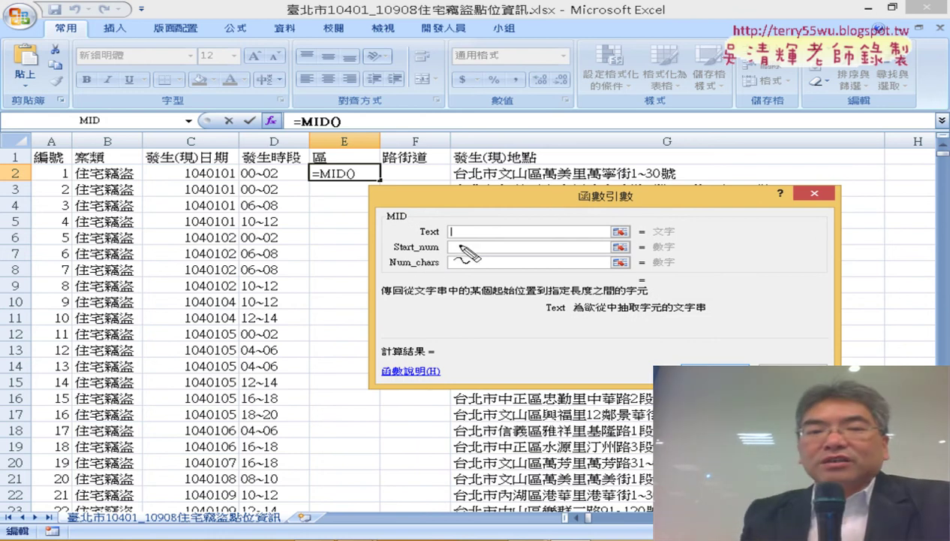
drag(434, 282, 449, 276)
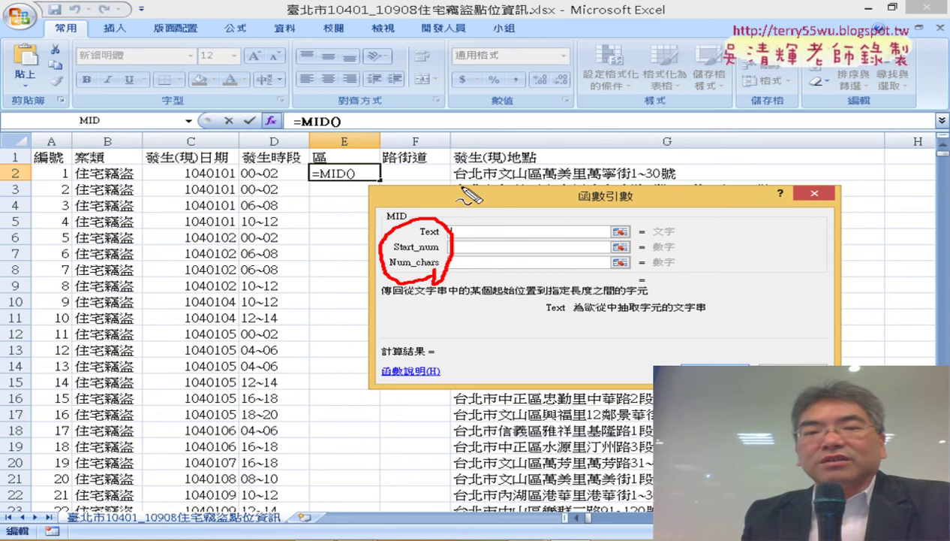
drag(474, 137, 422, 225)
mouse_move(410, 181)
mouse_down()
mouse_move(434, 244)
mouse_move(467, 204)
mouse_up()
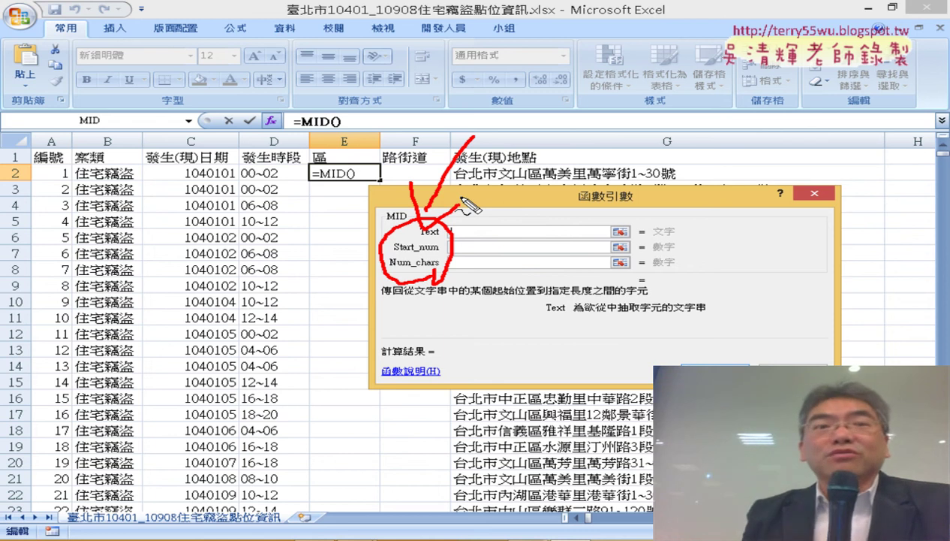
key(Escape)
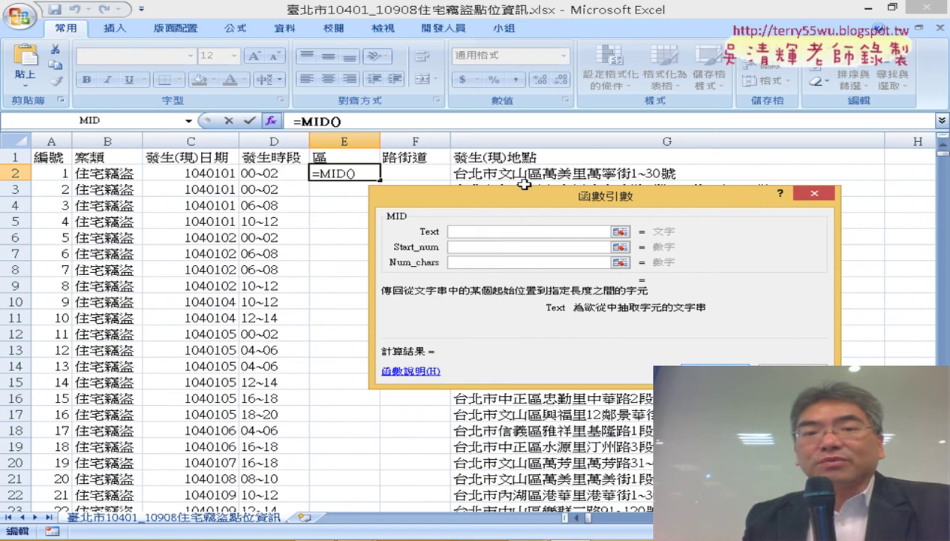
click(546, 174)
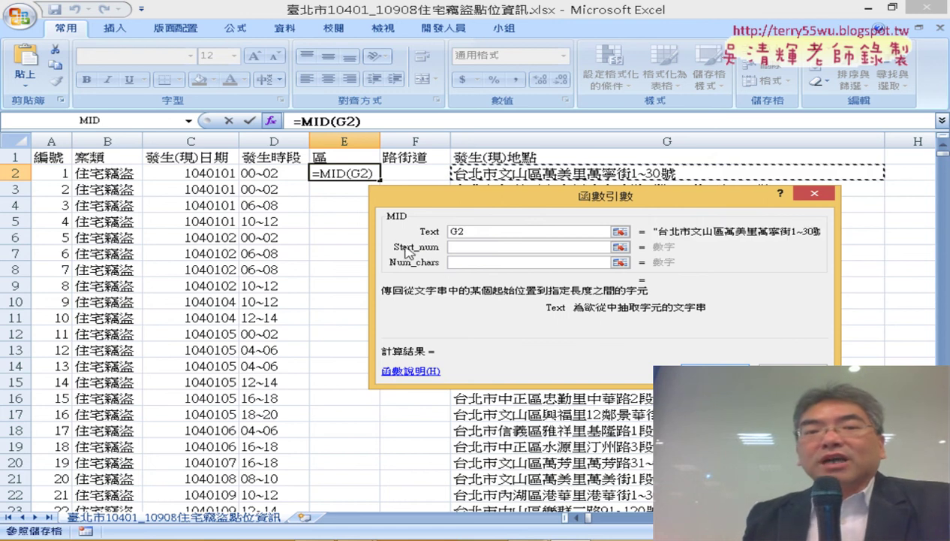
Step: Enter 4 as MID's start position so the formula reads =MID(G2,4)
click(457, 247)
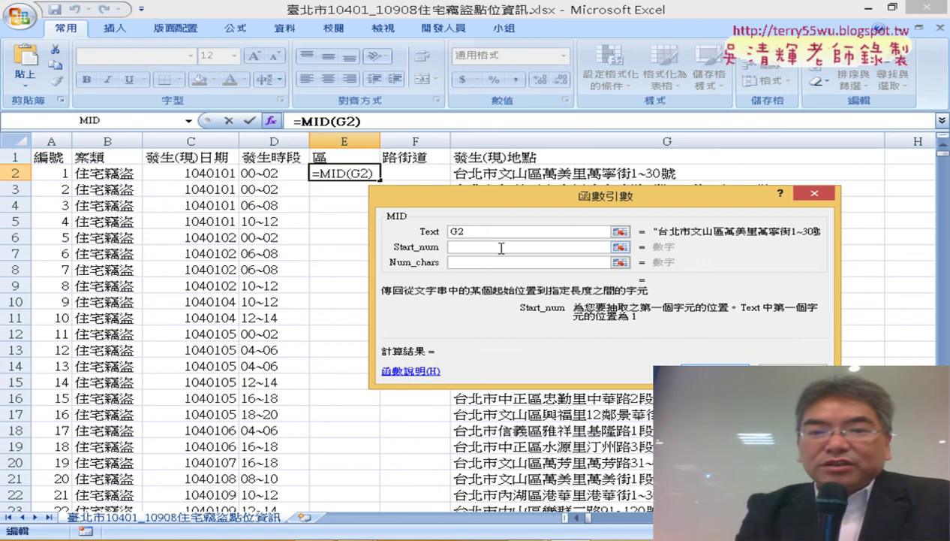
text(、)
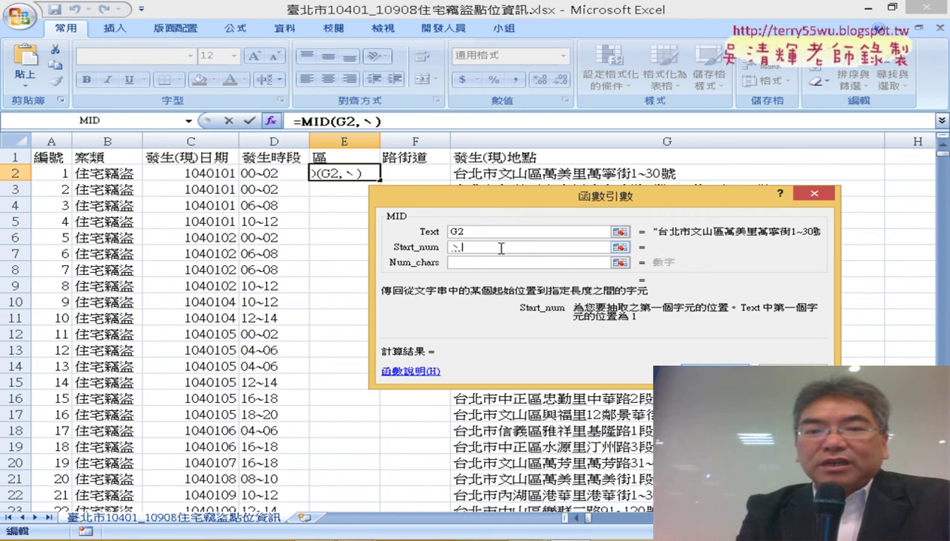
text(4)
key(BackSpace)
key(BackSpace)
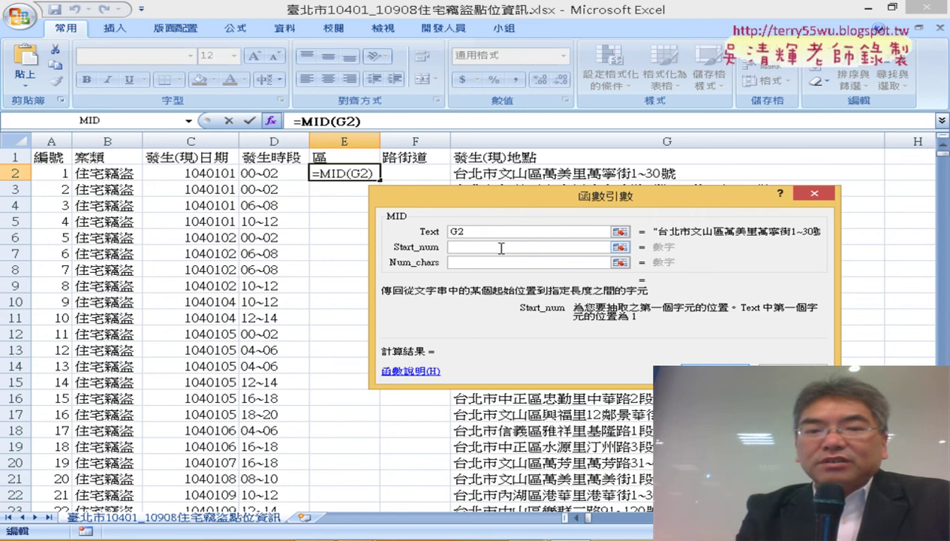
text(4)
Step: Set the character count to 3 and commit =MID(G2,4,3), showing 文山區
key(Tab)
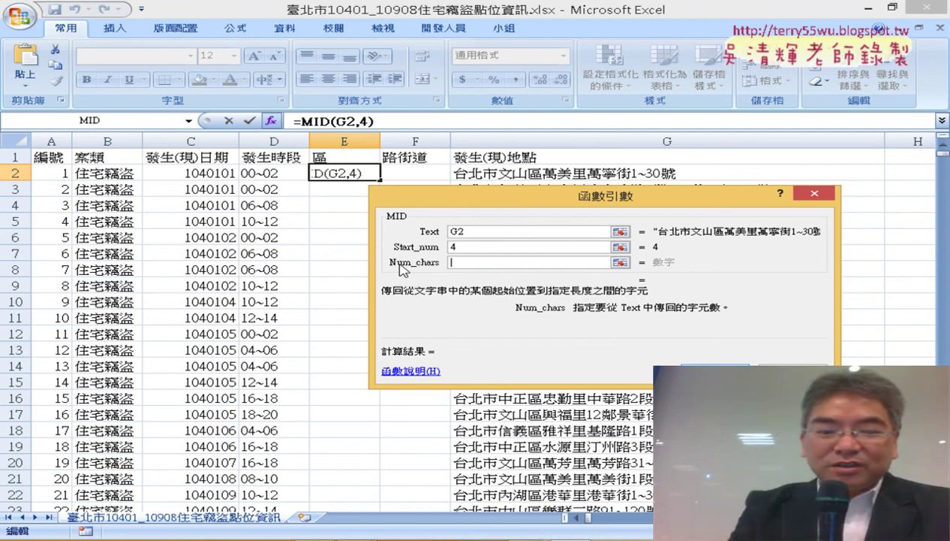
text(3)
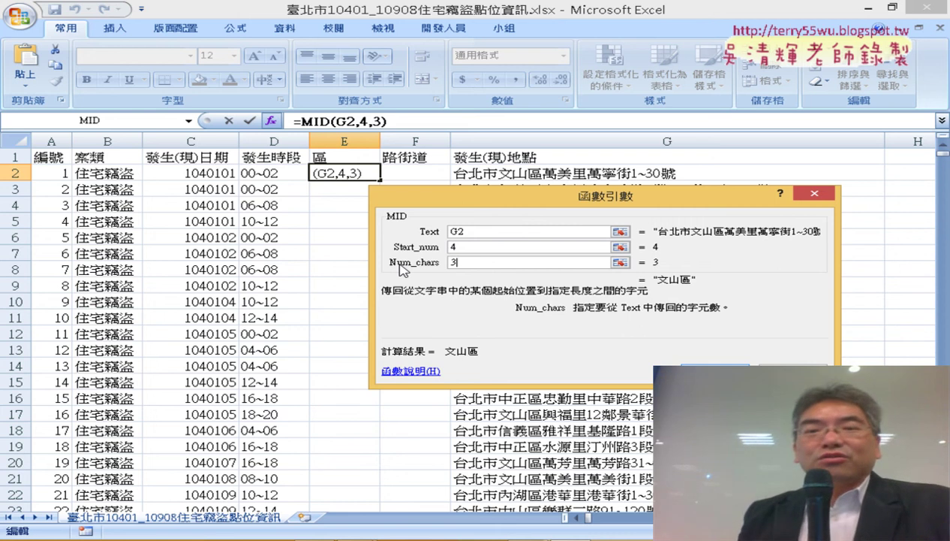
key(Return)
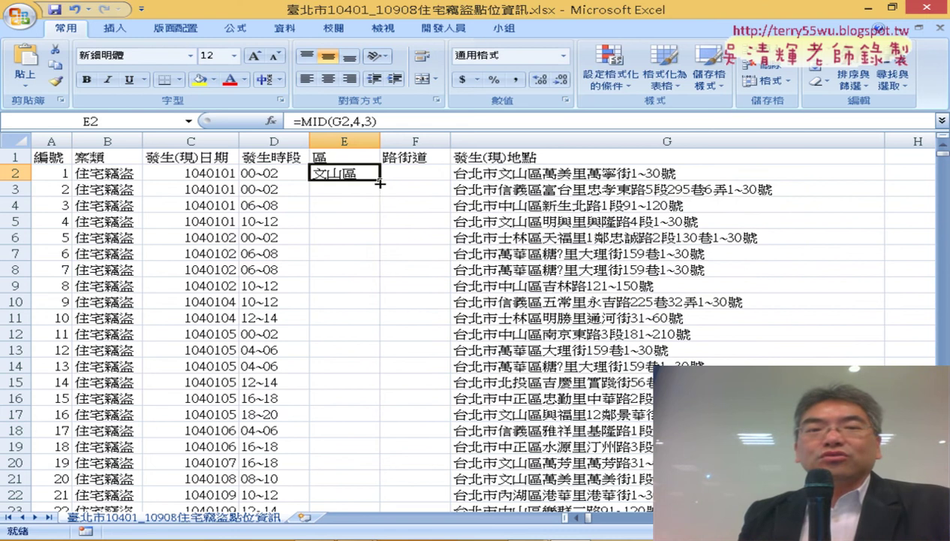
Step: Fill =MID(G2,4,3) down column E and check the copy in E4
double_click(381, 182)
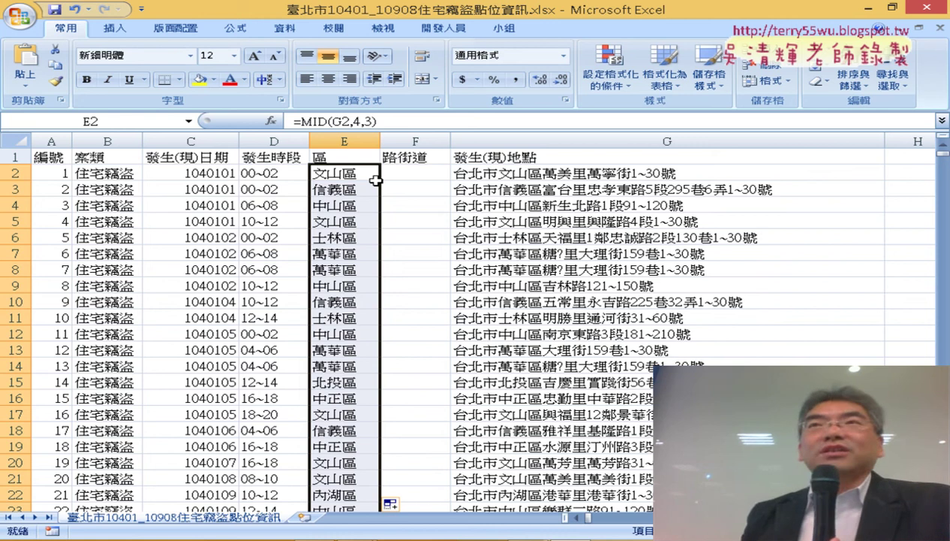
click(334, 203)
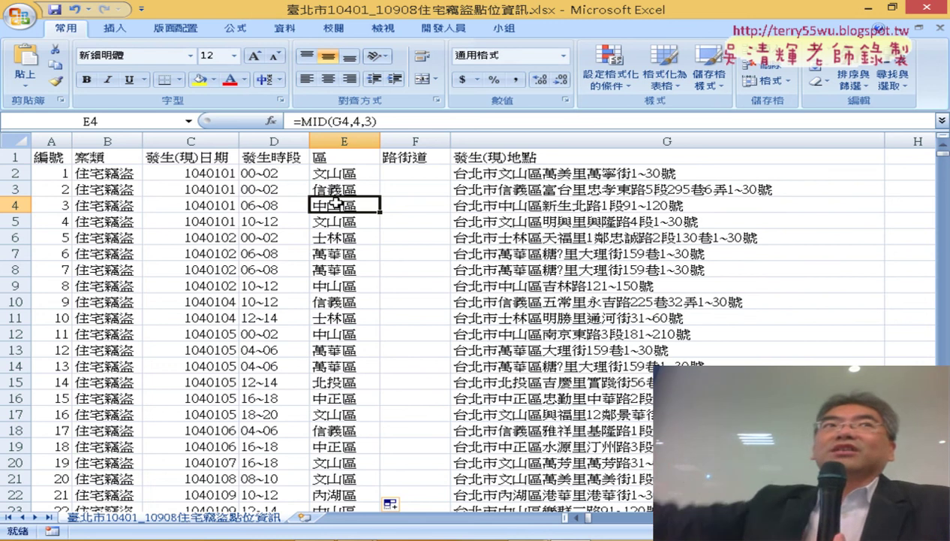
Step: Insert a pivot table on a new sheet with the 區 field counting burglaries per district
click(115, 28)
click(32, 61)
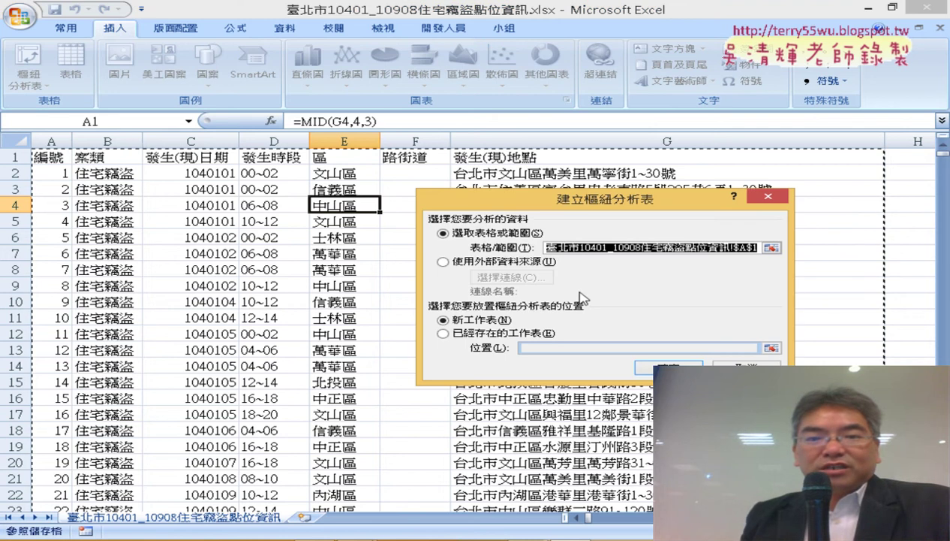
click(665, 366)
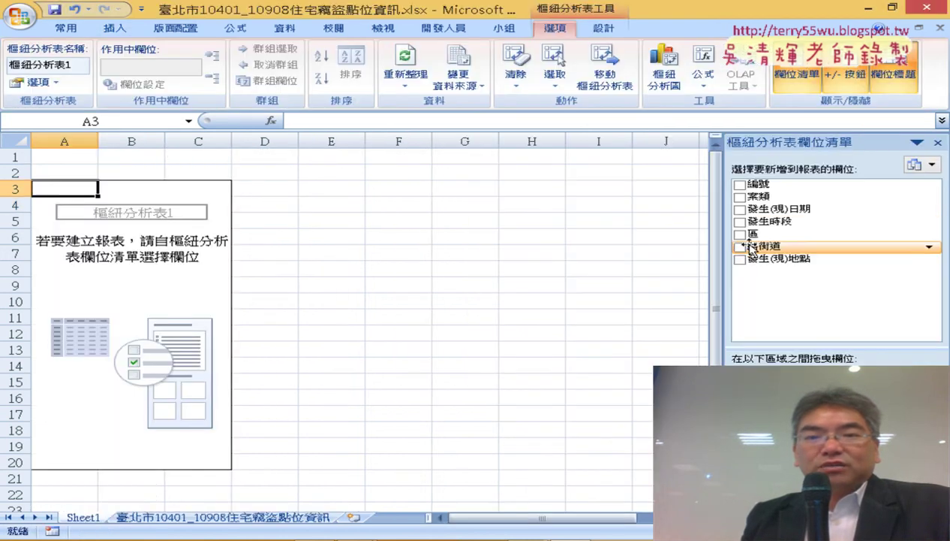
click(753, 233)
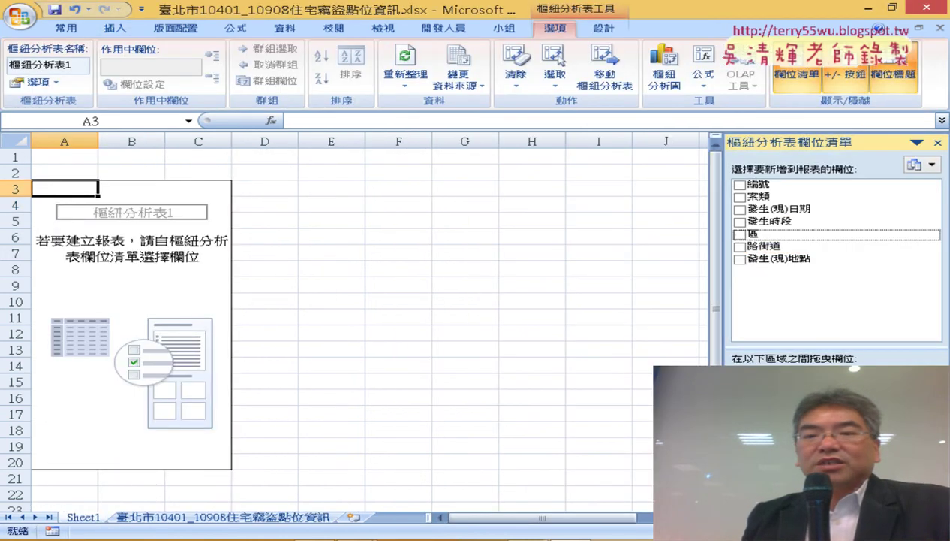
click(741, 234)
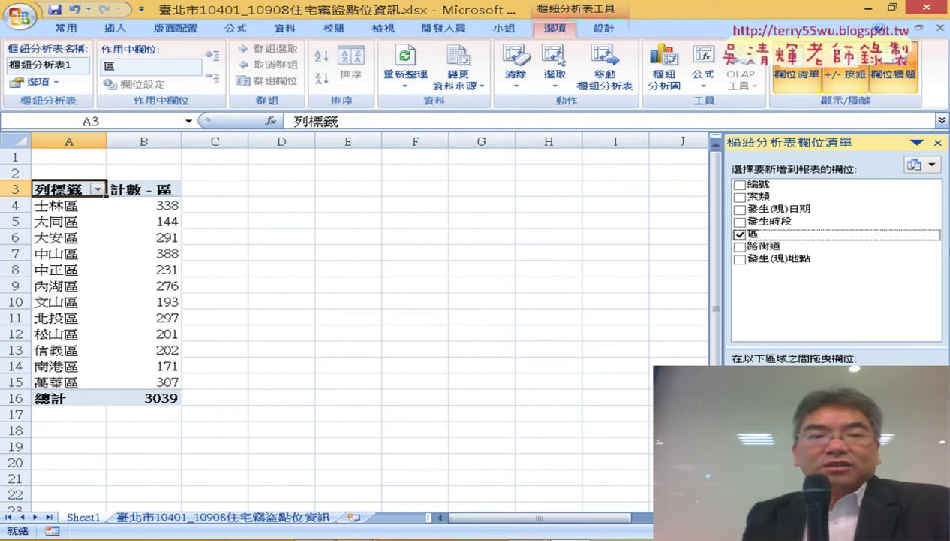
Step: Sort the district counts descending, 中山區 388 first and 大同區 144 last
click(150, 208)
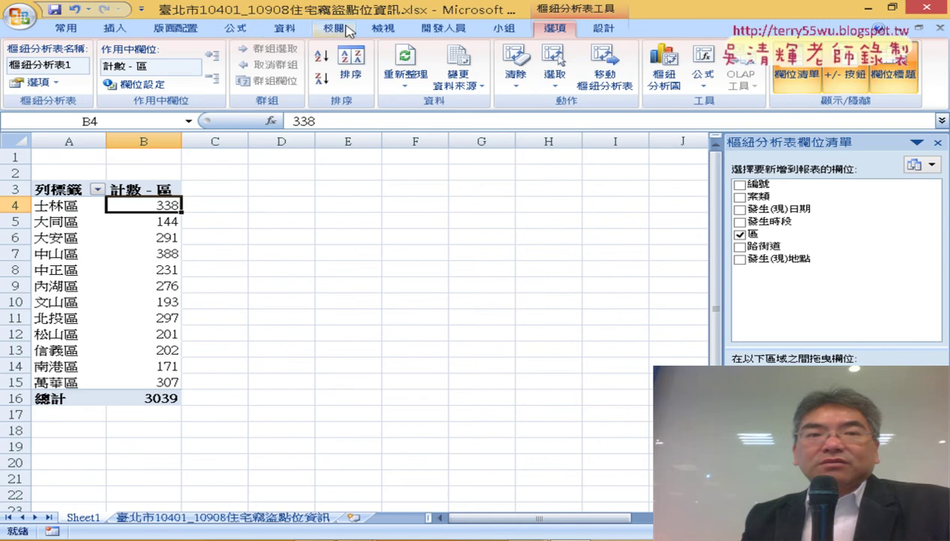
click(286, 30)
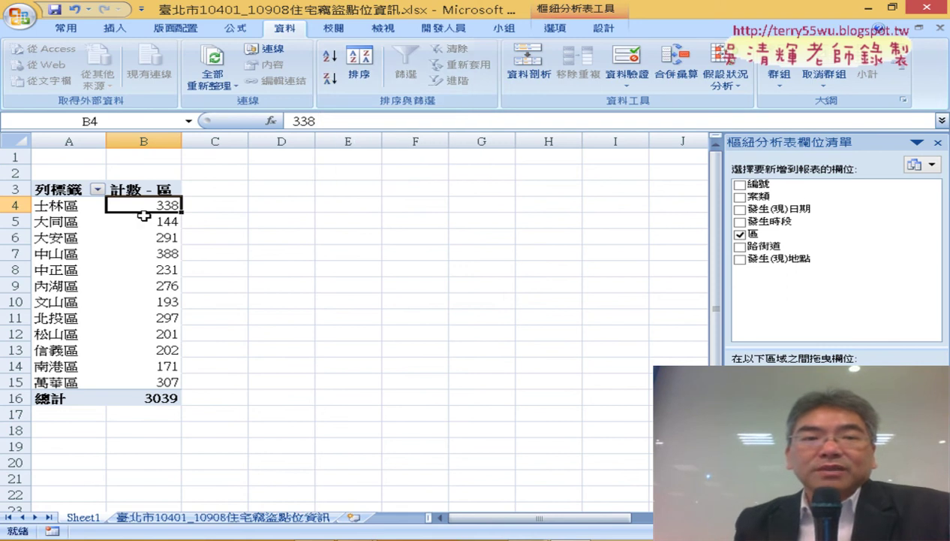
click(333, 83)
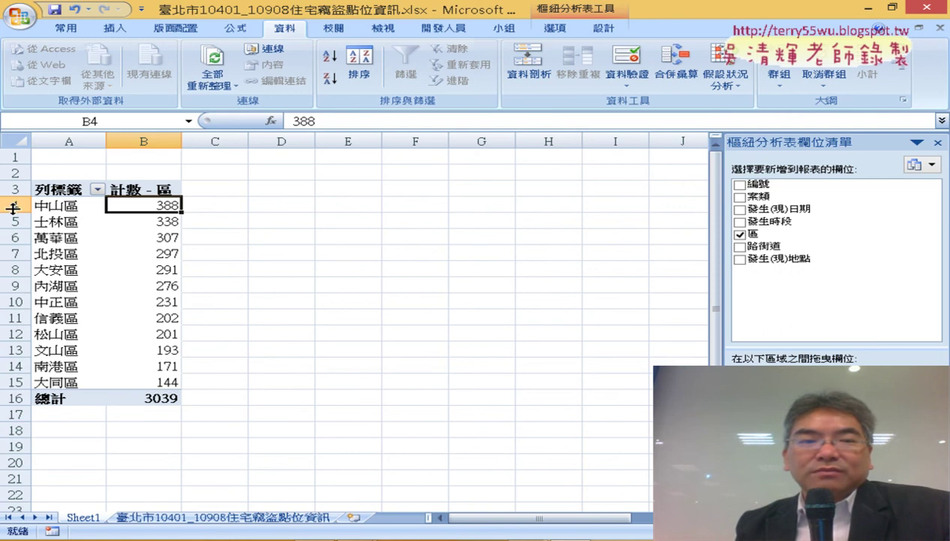
drag(13, 208, 15, 224)
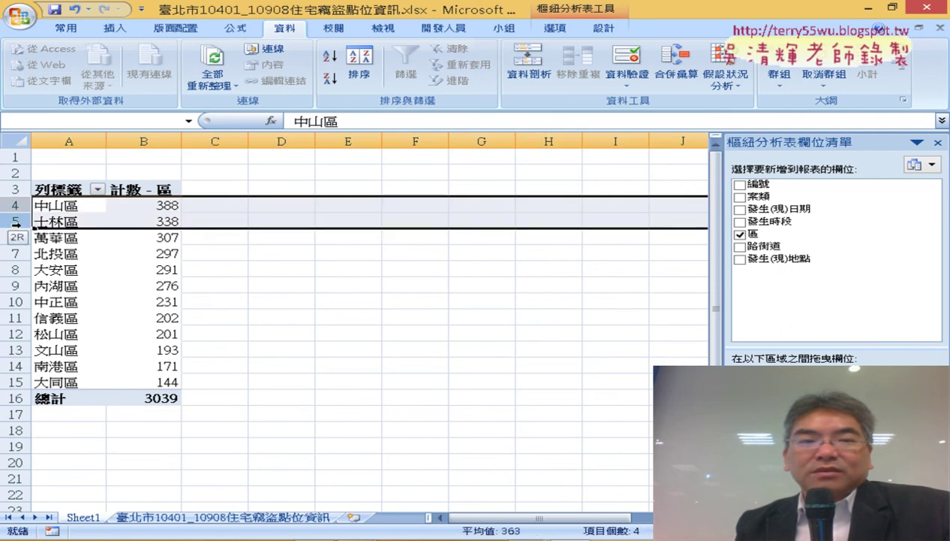
mouse_move(15, 224)
mouse_down()
mouse_move(13, 205)
mouse_move(14, 237)
mouse_up()
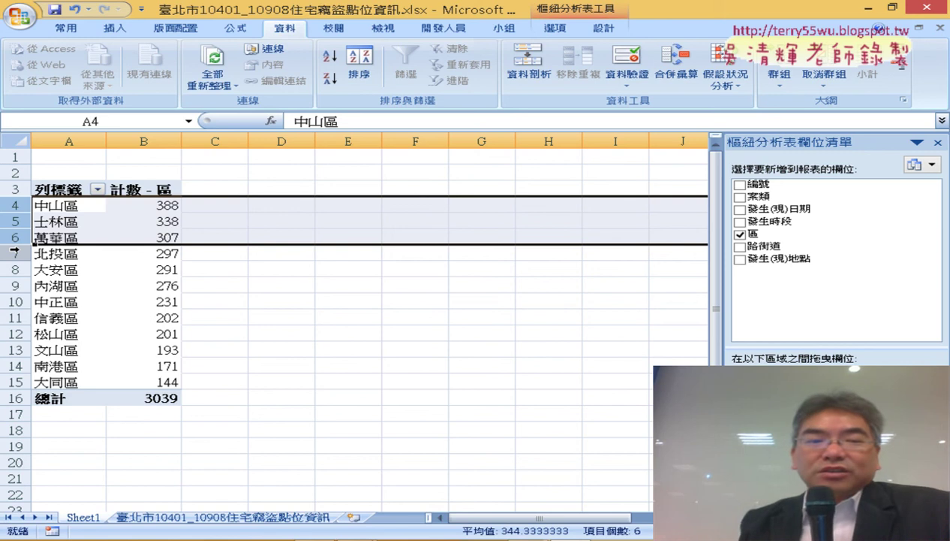
click(16, 381)
drag(16, 381, 15, 350)
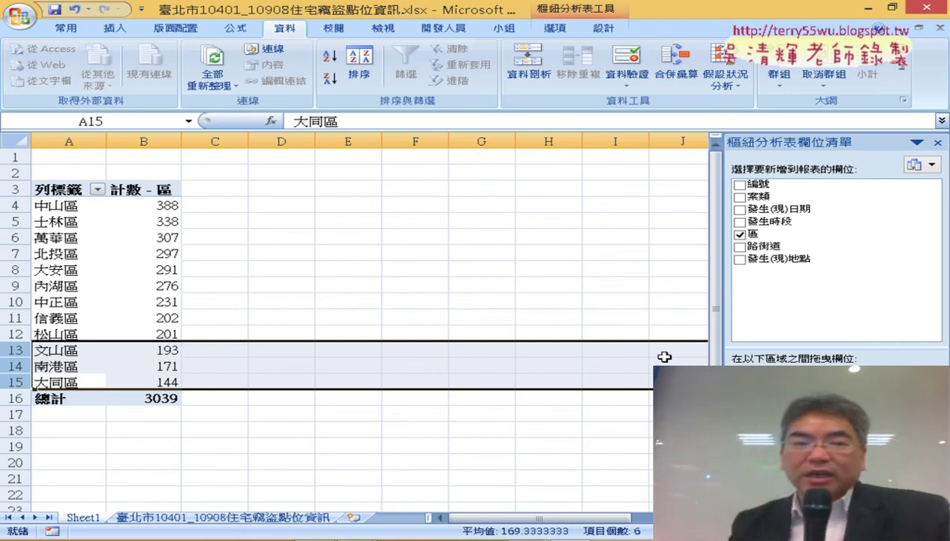
click(96, 316)
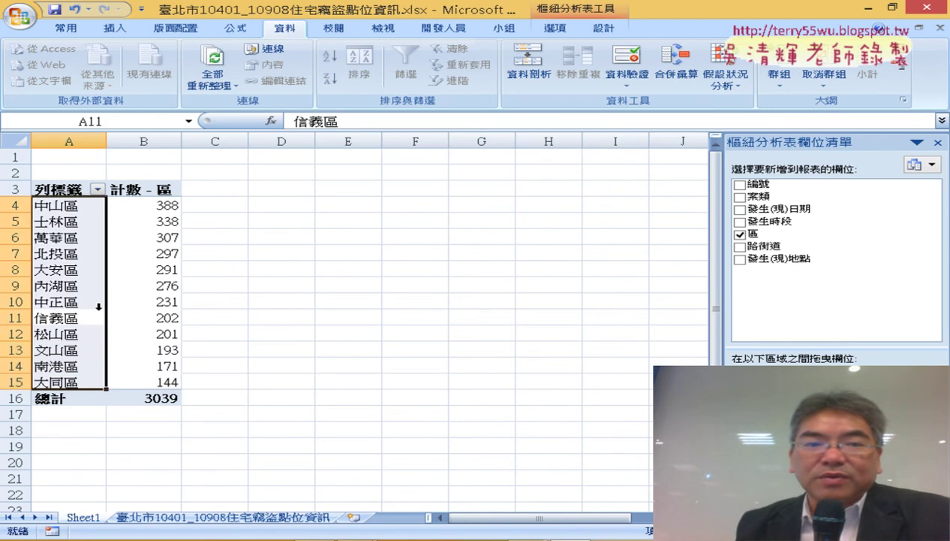
click(134, 311)
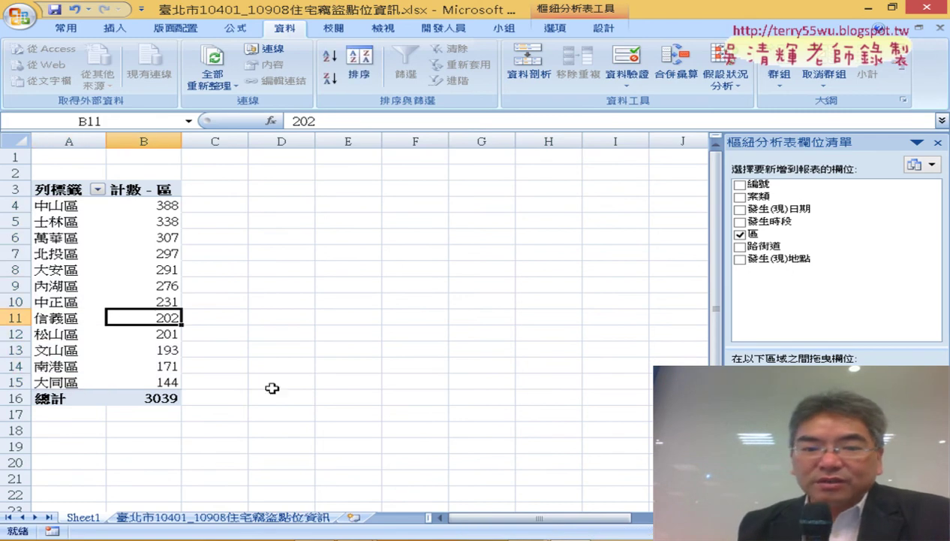
Step: Review slide 24 in PowerPoint on the most-burgled district, then minimize it
key(alt+Tab)
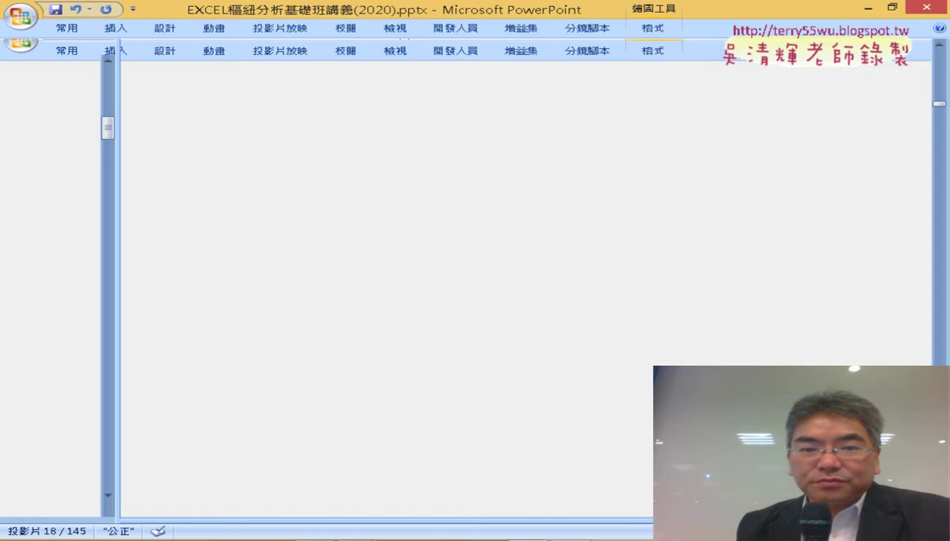
key(Page_Down)
key(Page_Down)
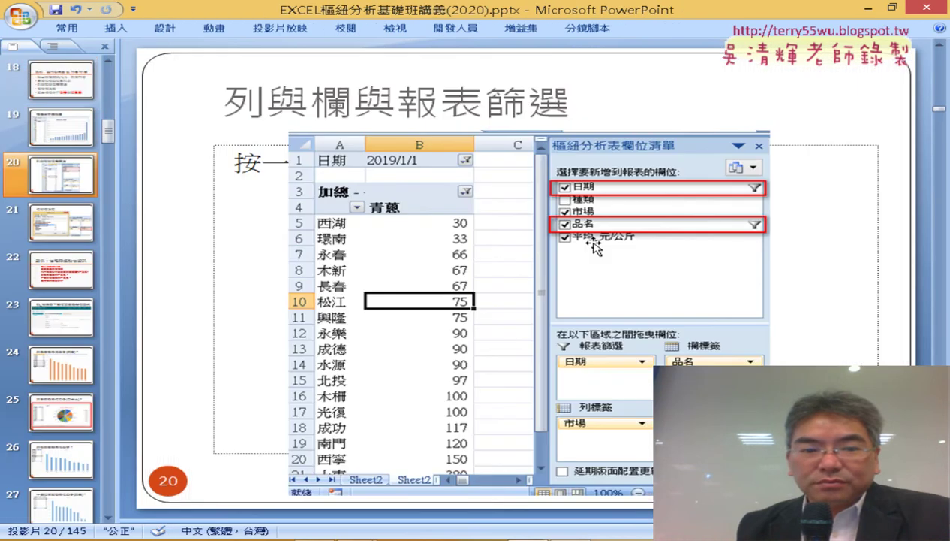
key(Page_Down)
key(Page_Down)
key(Page_Down)
key(Page_Down)
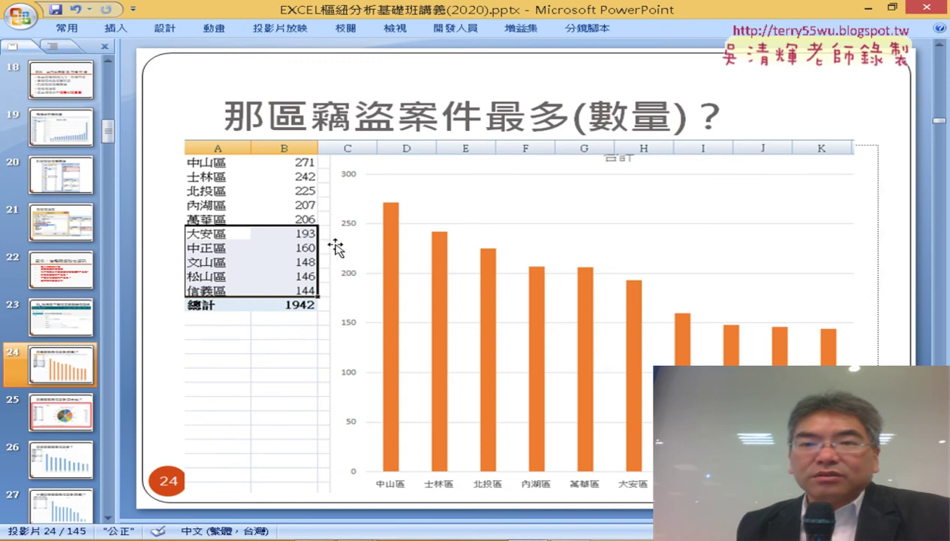
click(868, 8)
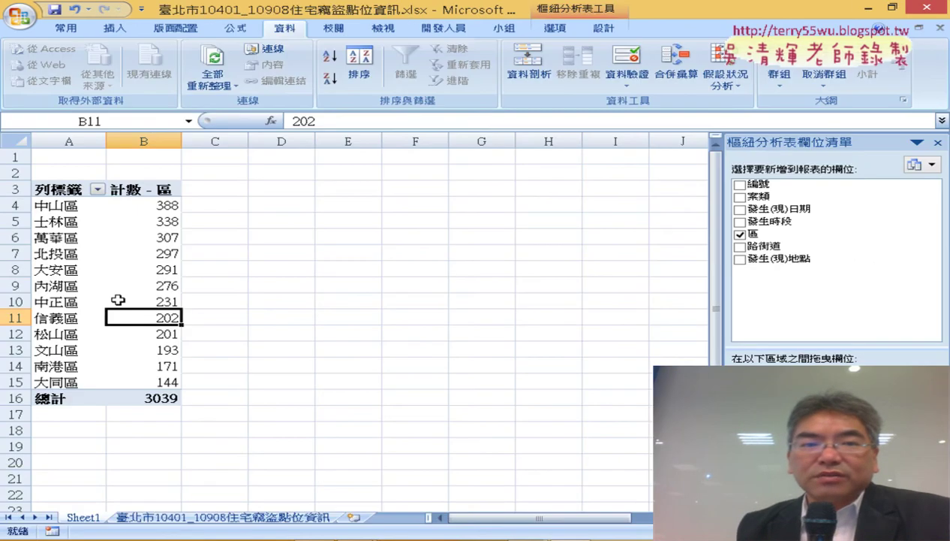
Step: Add a clustered column pivot chart beside the pivot table, sized across columns C to J
click(555, 29)
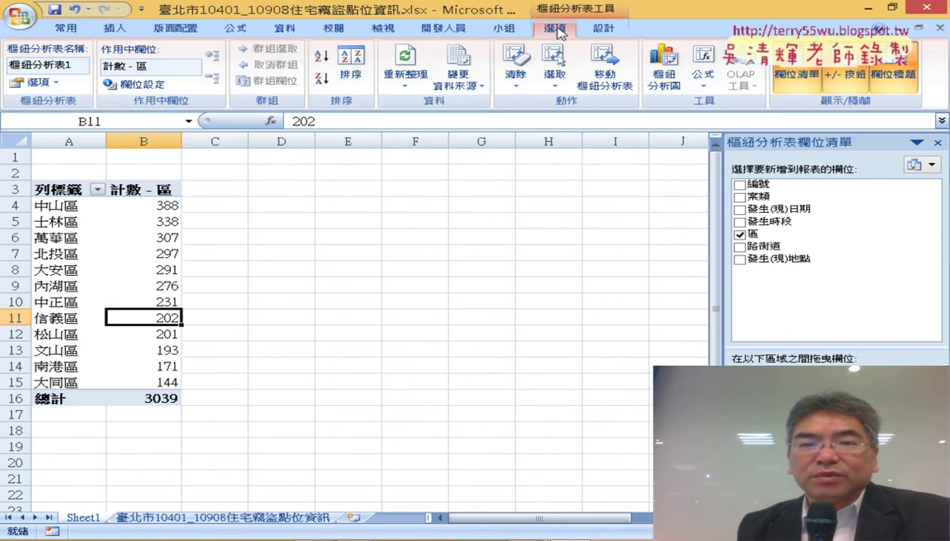
click(666, 78)
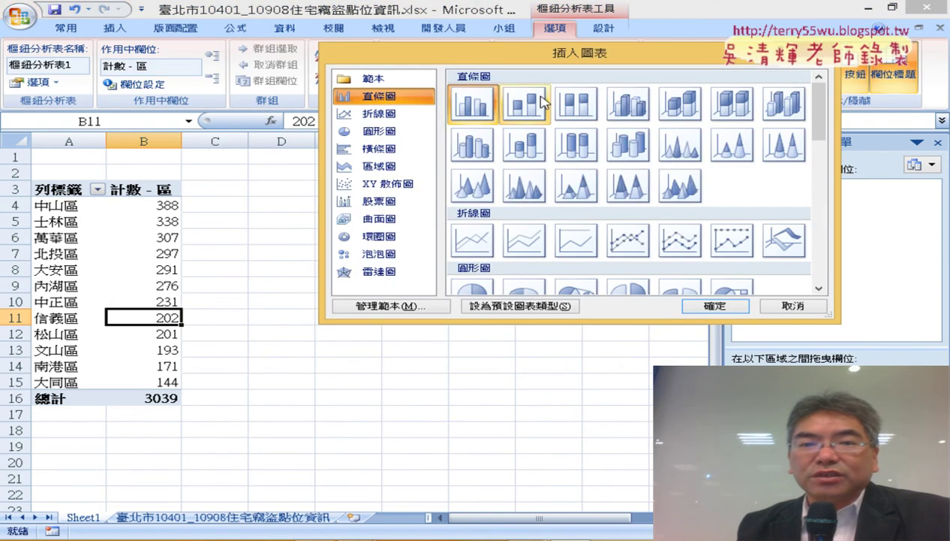
double_click(474, 103)
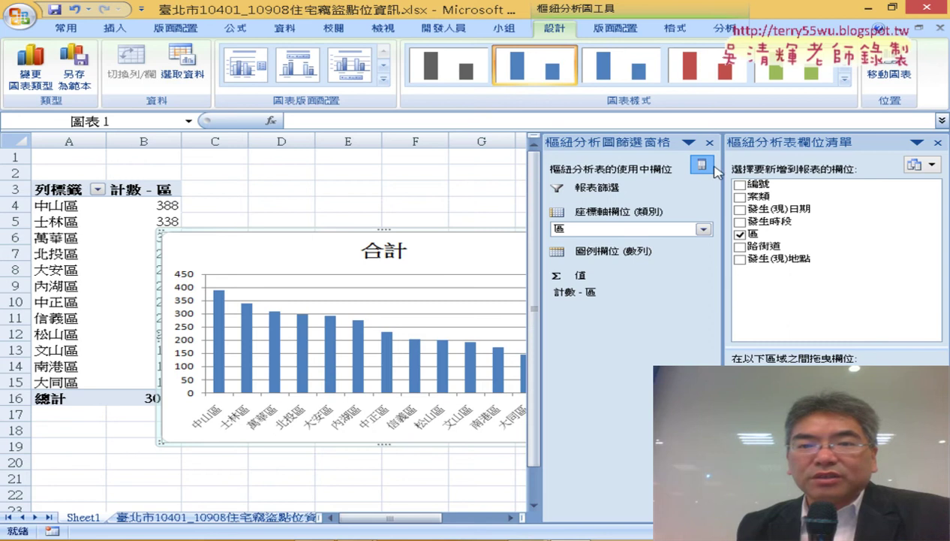
click(711, 144)
drag(471, 227, 509, 151)
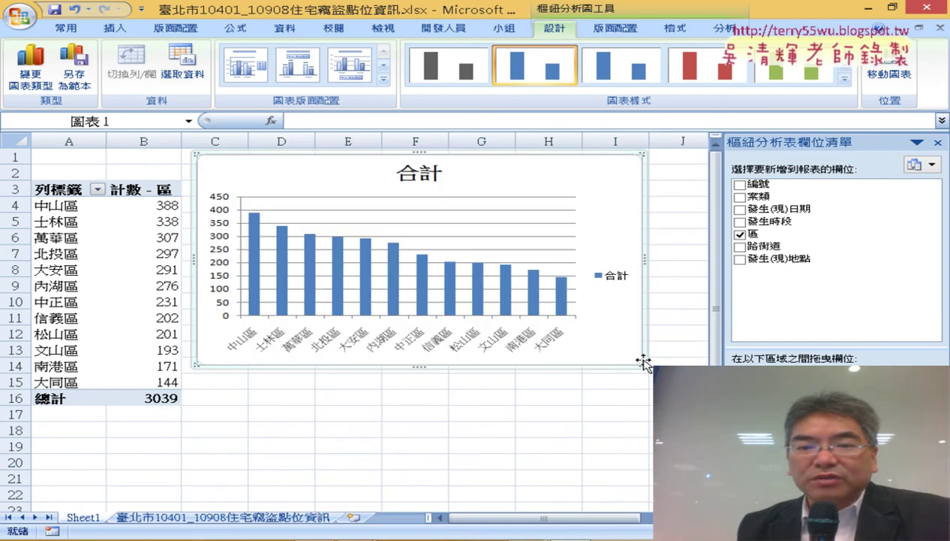
drag(640, 364, 699, 474)
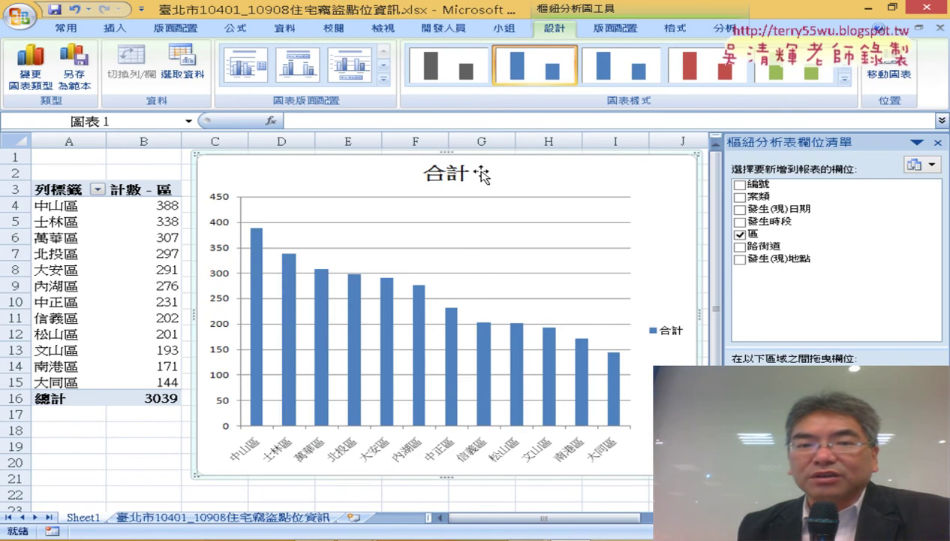
click(458, 175)
Step: Retitle the pivot chart from 合計 to 各區竊盜案件統計
double_click(458, 175)
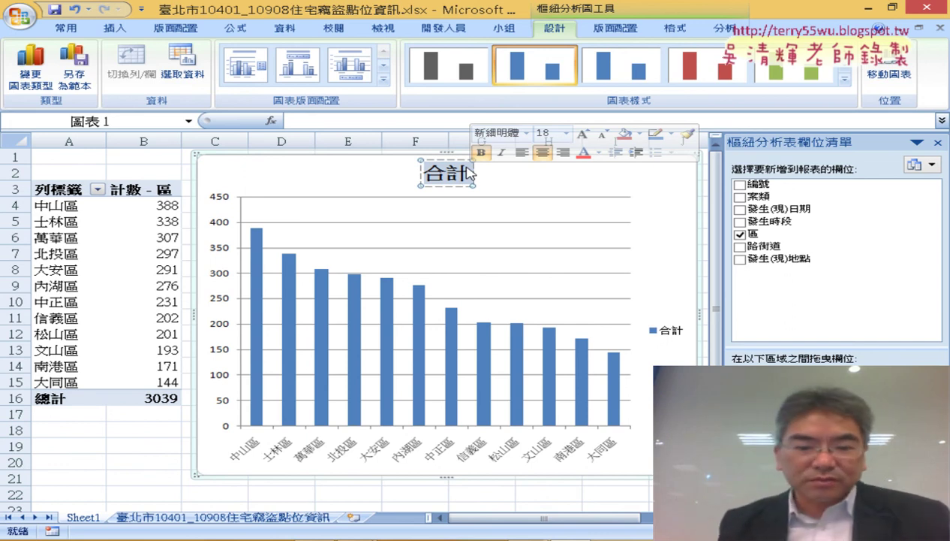
text(vr4)
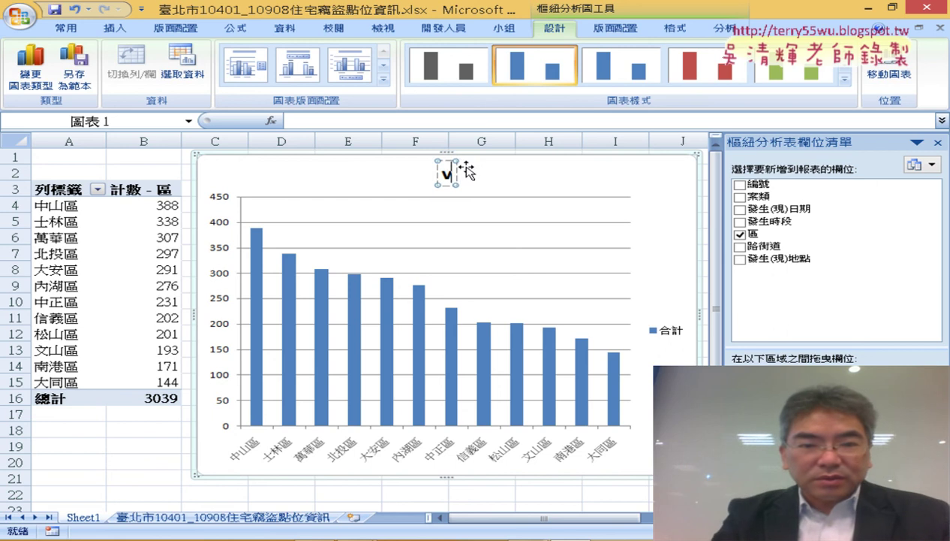
key(BackSpace)
key(BackSpace)
key(BackSpace)
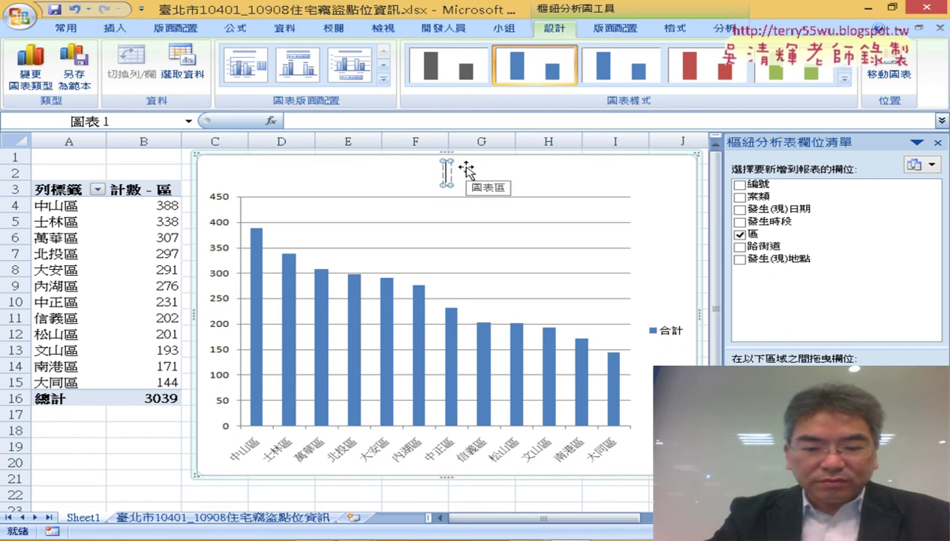
text(各)
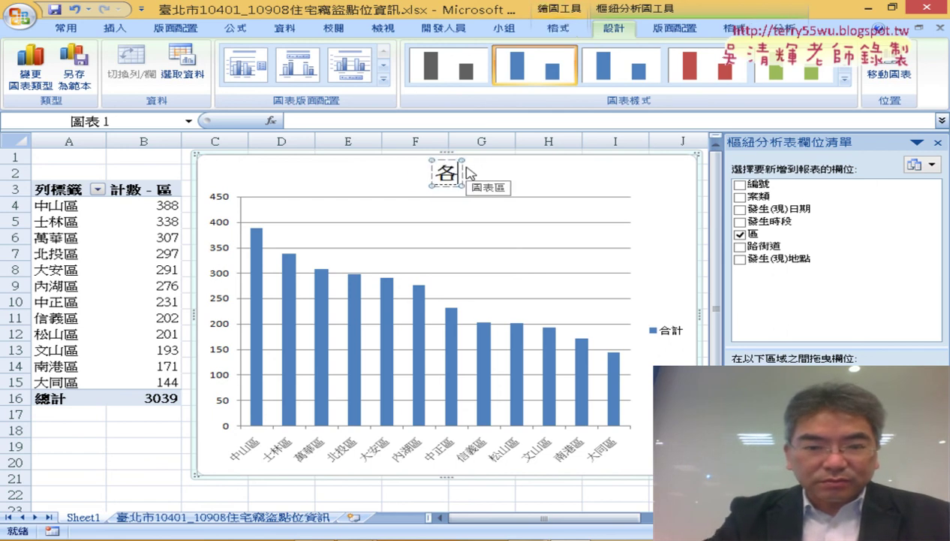
text(區)
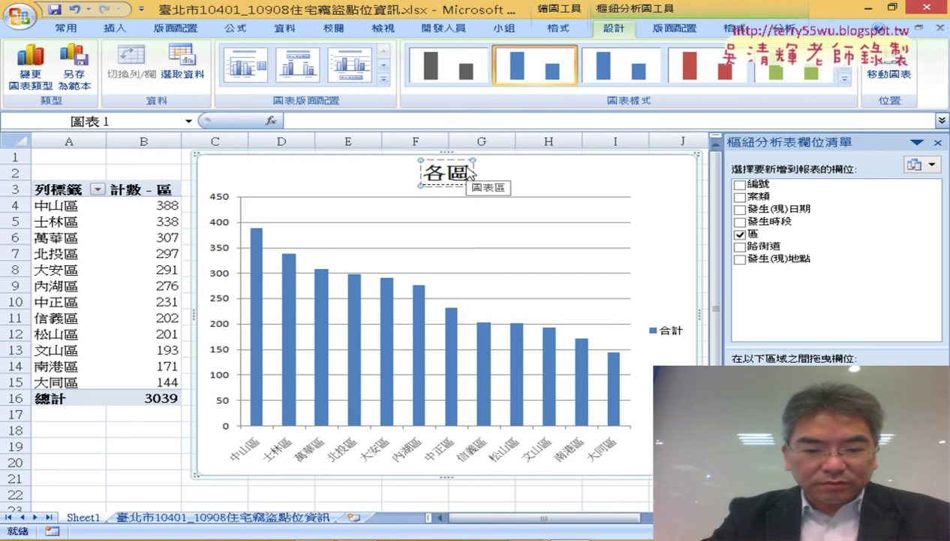
text(竊盜)
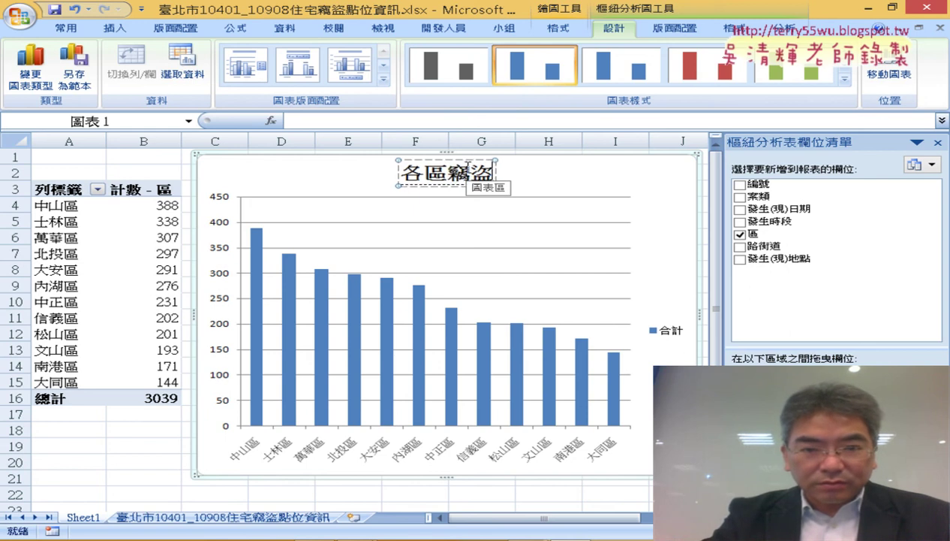
text(ㄑㄢ)
key(BackSpace)
key(BackSpace)
text(ㄢ)
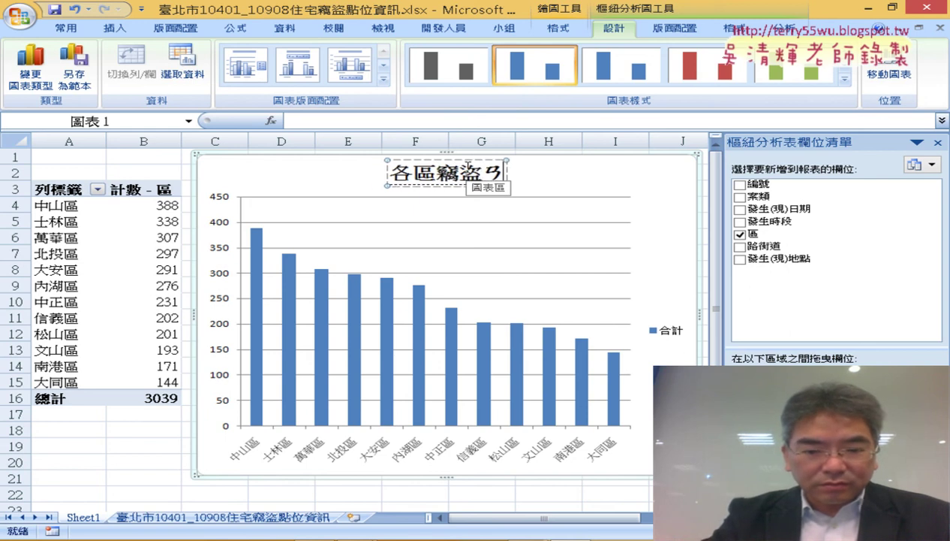
text(件)
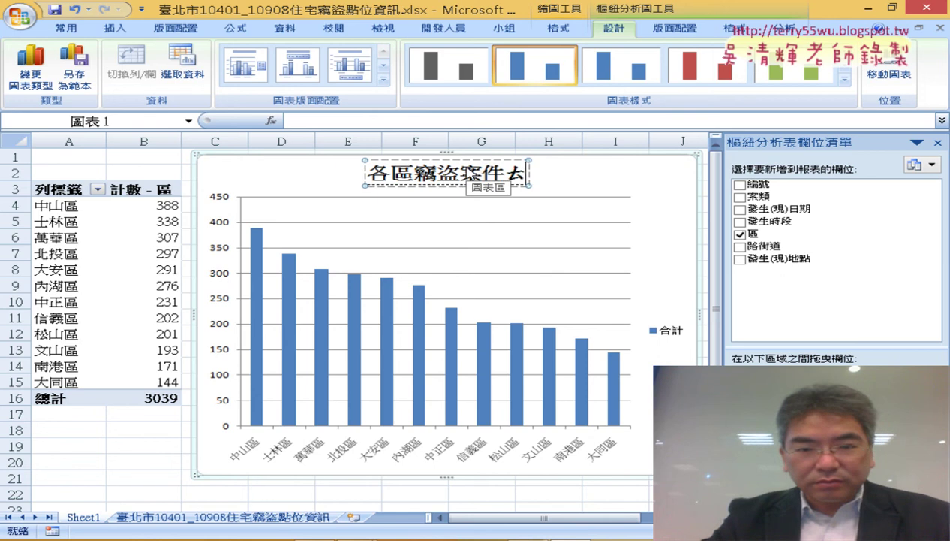
text(統計)
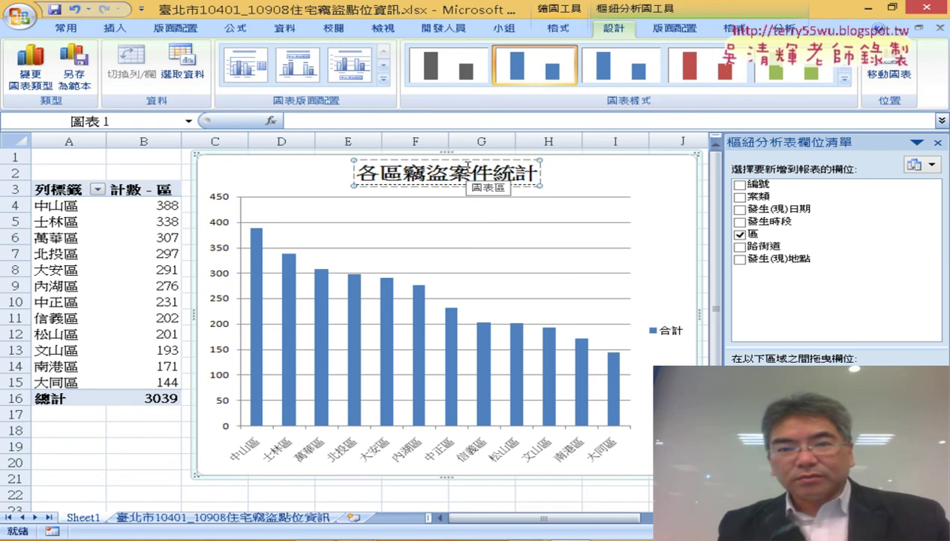
key(Escape)
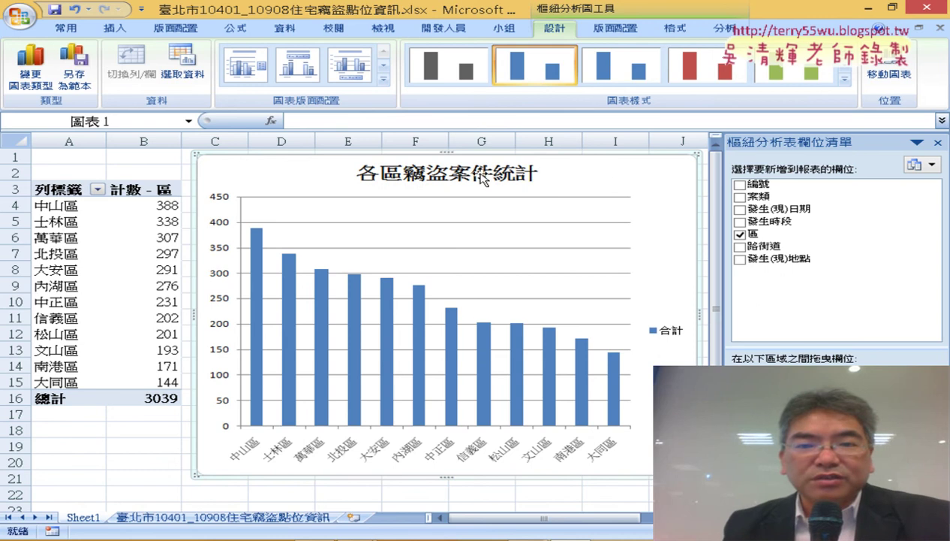
Step: Delete the 合計 legend and make the 各區竊盜案件統計 title red at 20 pt
click(675, 334)
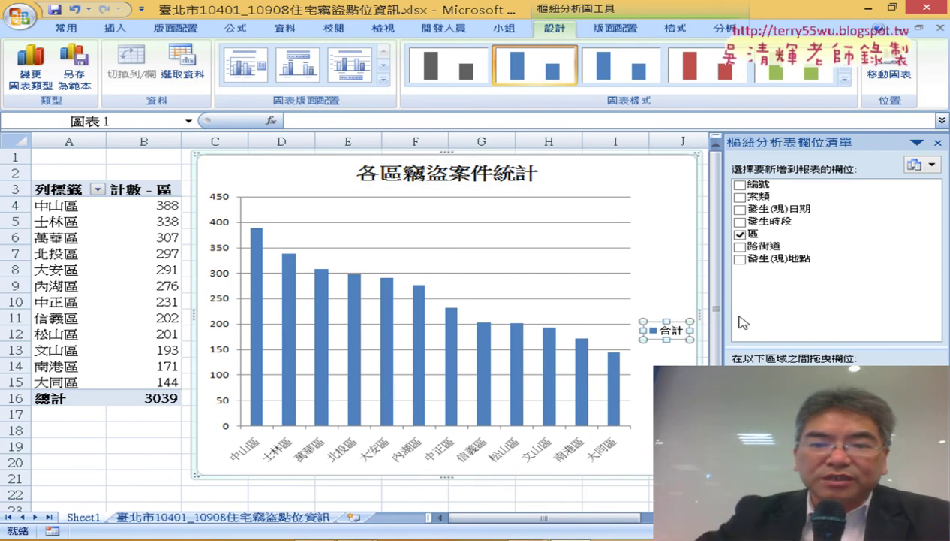
key(Delete)
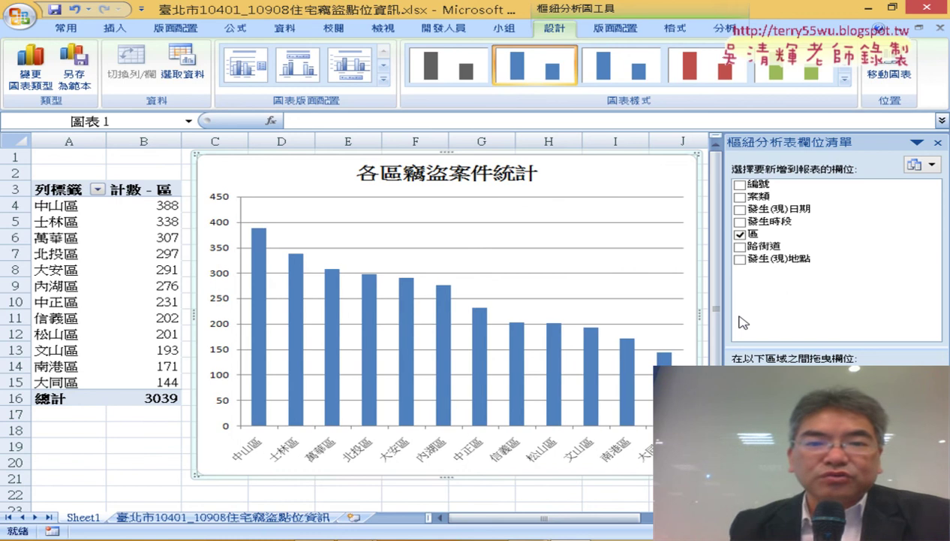
click(471, 186)
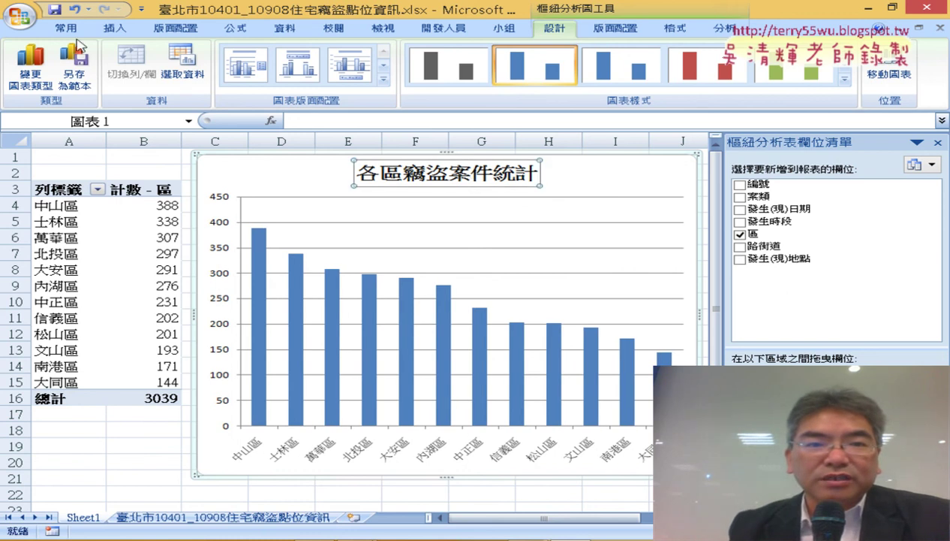
click(67, 28)
click(230, 81)
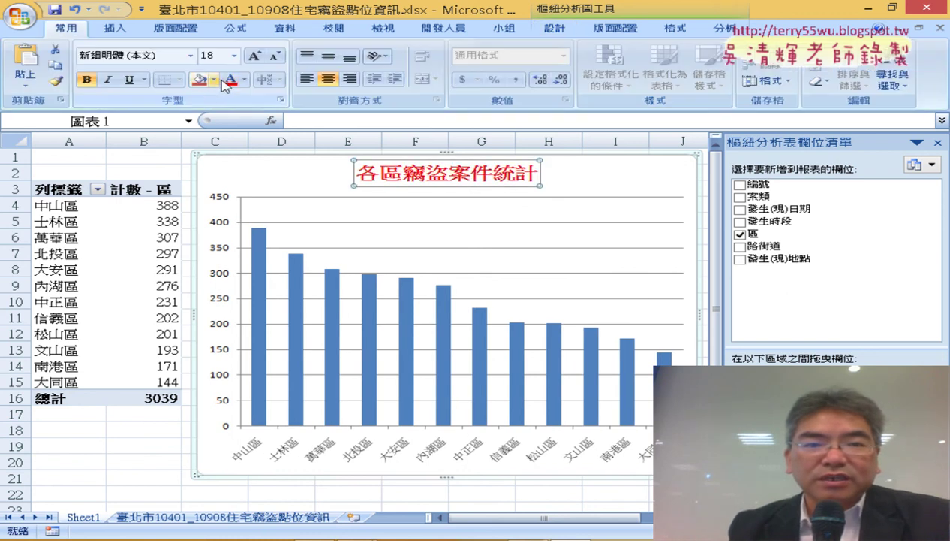
click(255, 57)
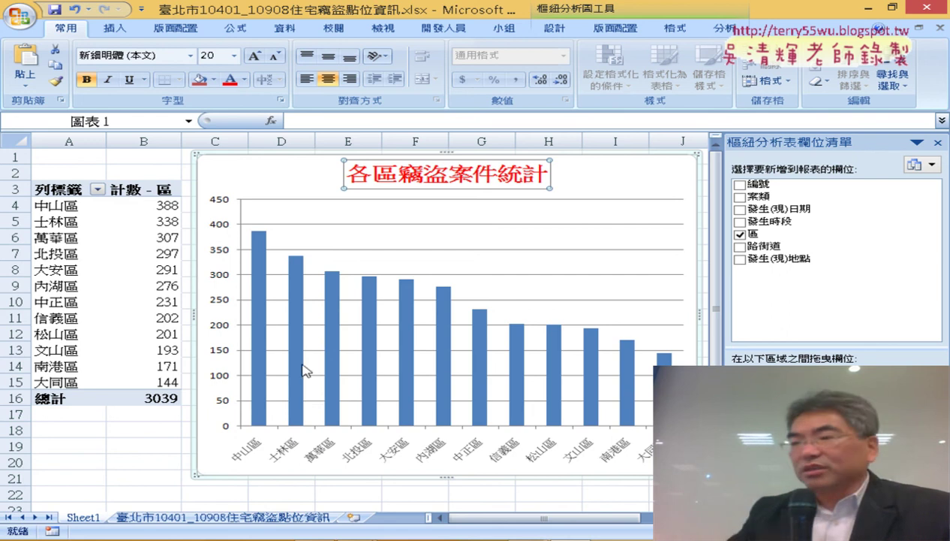
Step: Switch to the PowerPoint lecture and scroll to slide 25's district percentage pie chart
mouse_move(303, 369)
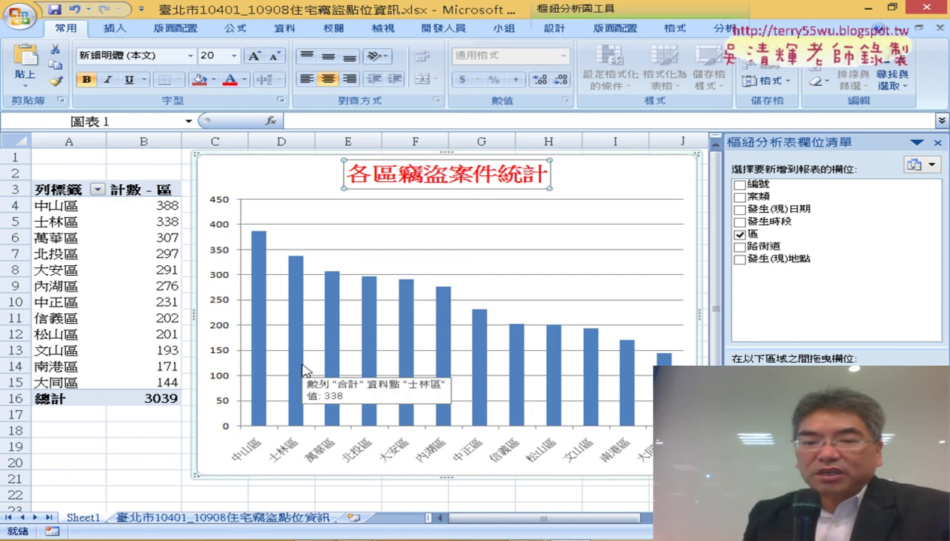
click(556, 538)
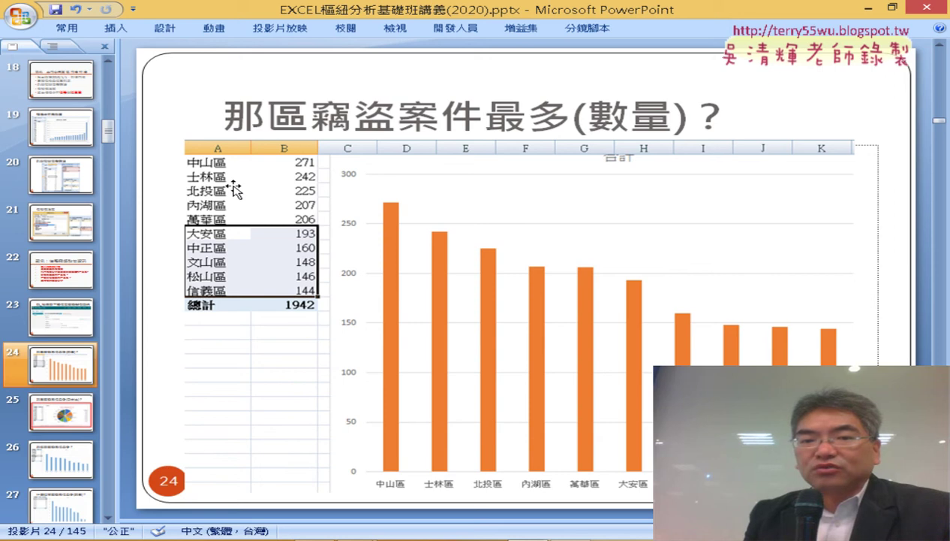
scroll(418, 235, down, 1)
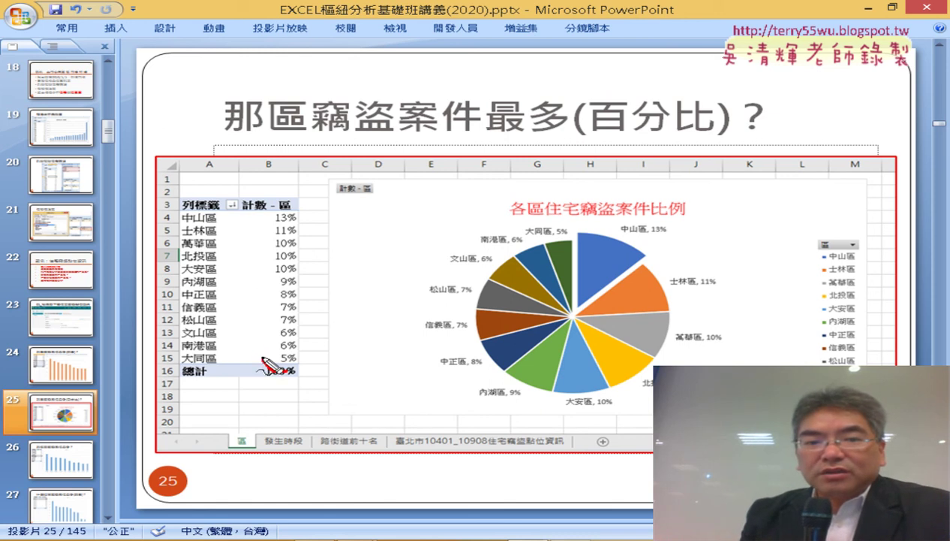
Step: Mark the percentage column and 中山區's 13% in red ink, then erase the ink
mouse_move(270, 368)
mouse_down()
mouse_move(276, 194)
mouse_move(323, 267)
mouse_move(286, 375)
mouse_up()
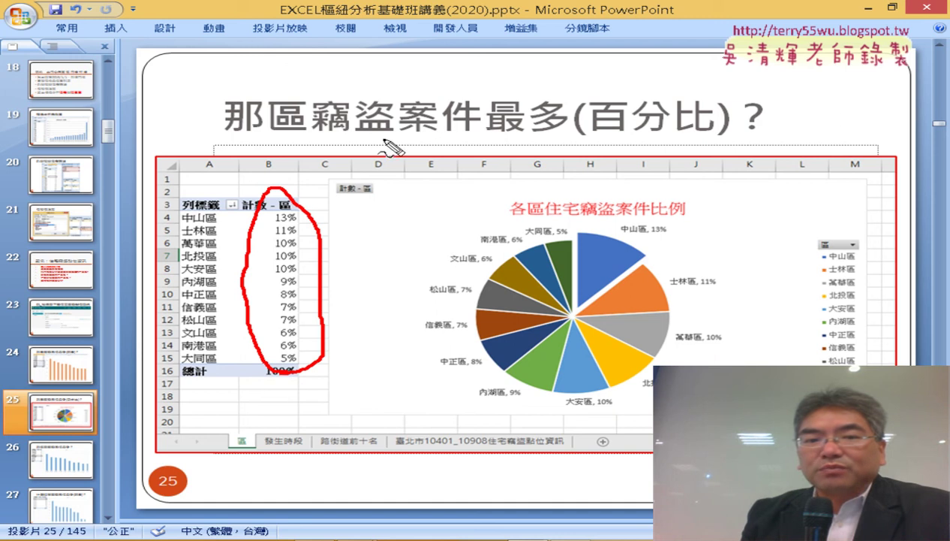
drag(384, 141, 289, 218)
mouse_move(310, 164)
mouse_down()
mouse_move(289, 217)
mouse_move(376, 212)
mouse_up()
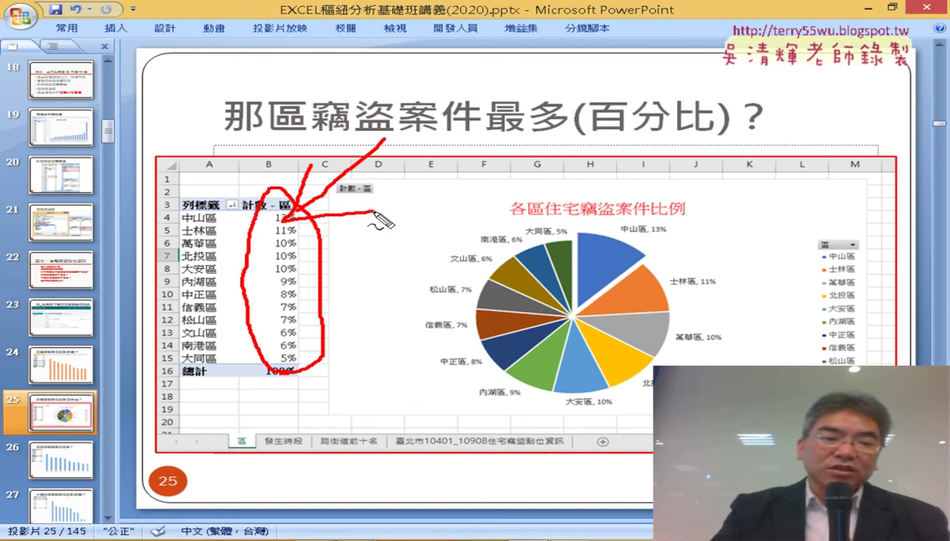
key(Escape)
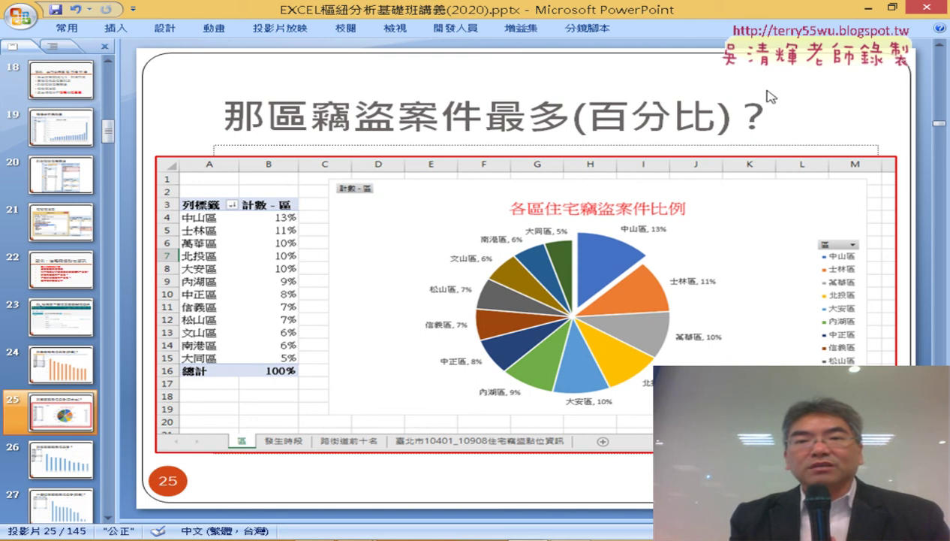
Step: Return to Excel and open Value Field Settings for the 計數 - 區 count field
click(871, 9)
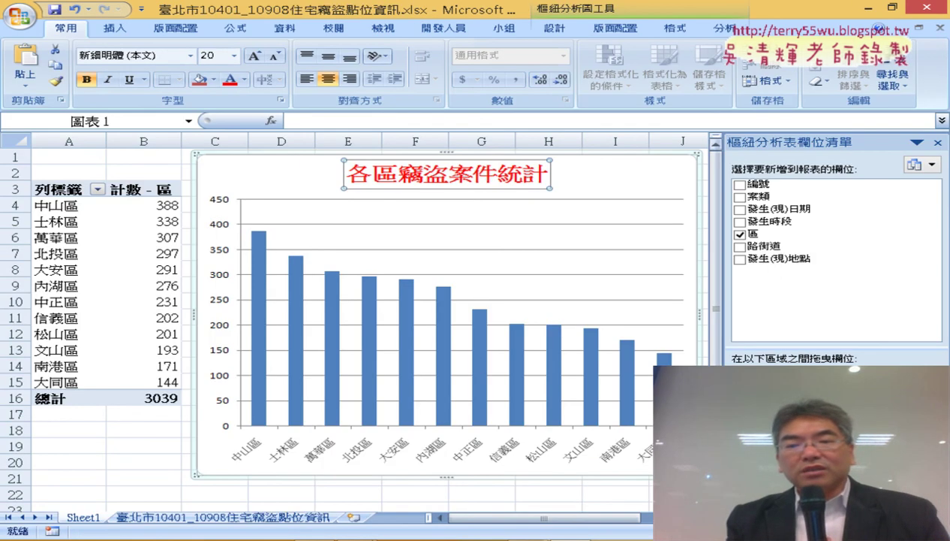
click(787, 454)
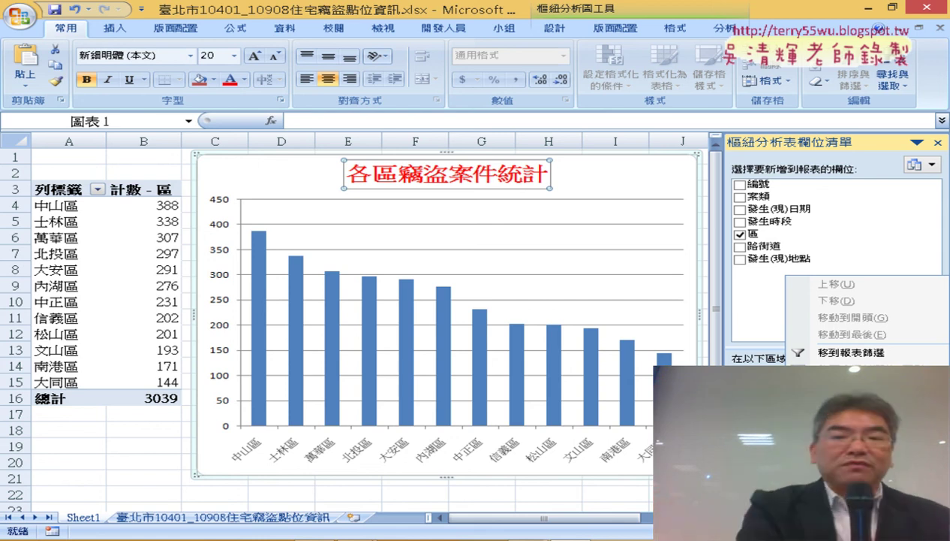
key(Escape)
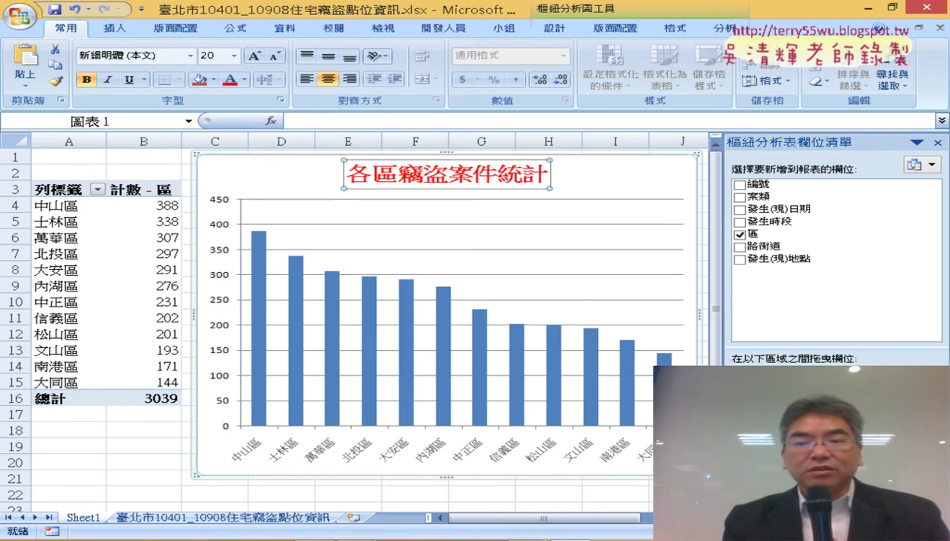
click(818, 473)
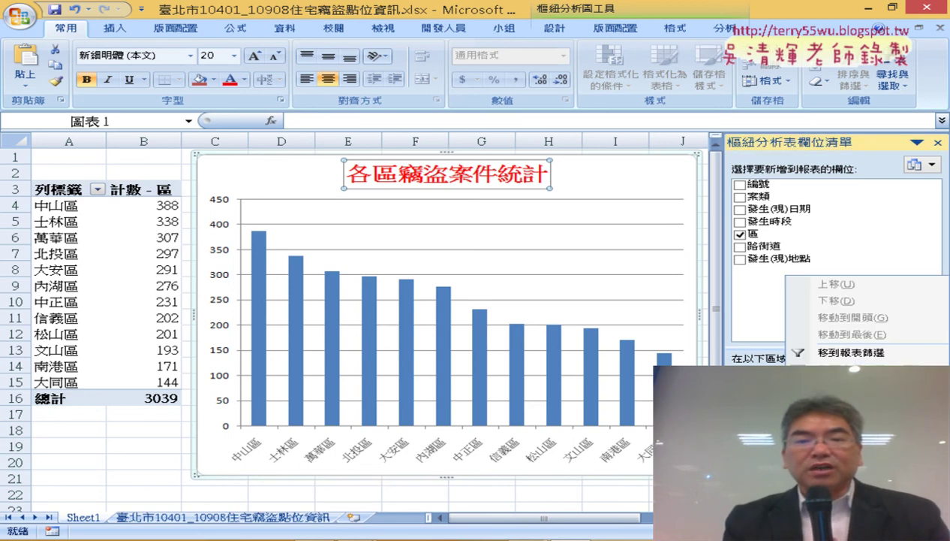
click(848, 447)
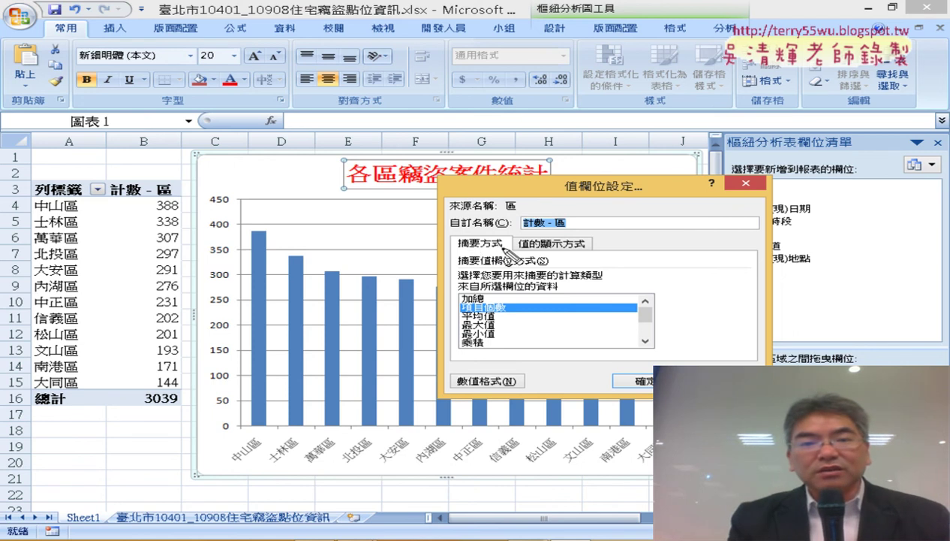
mouse_move(495, 248)
mouse_down()
mouse_move(455, 240)
mouse_move(596, 248)
mouse_move(612, 232)
mouse_up()
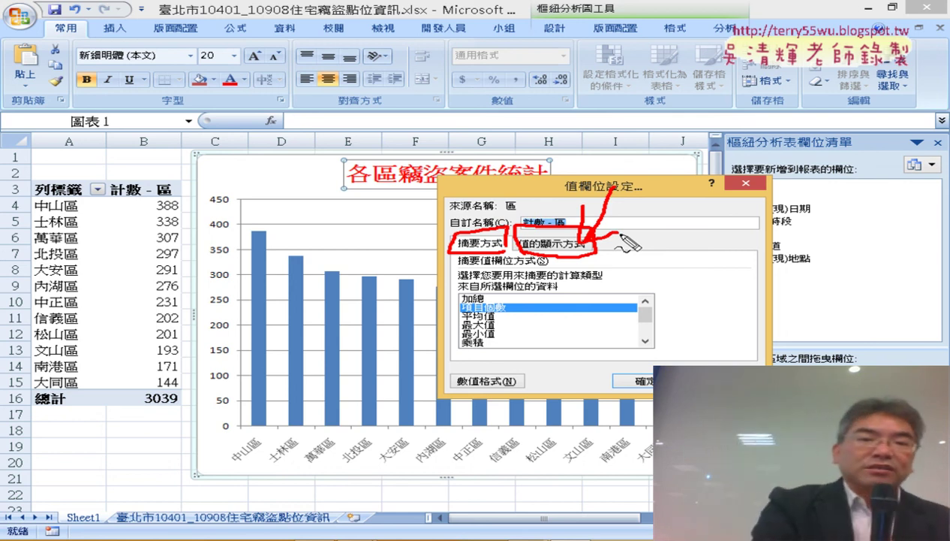
key(Escape)
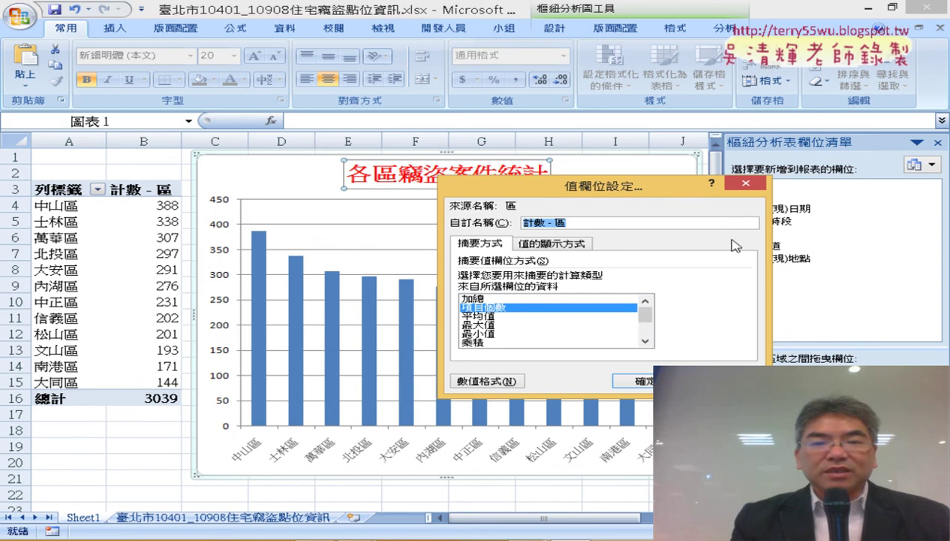
Step: Show the values as 總和的百分比, each district's percent of the grand total
click(580, 244)
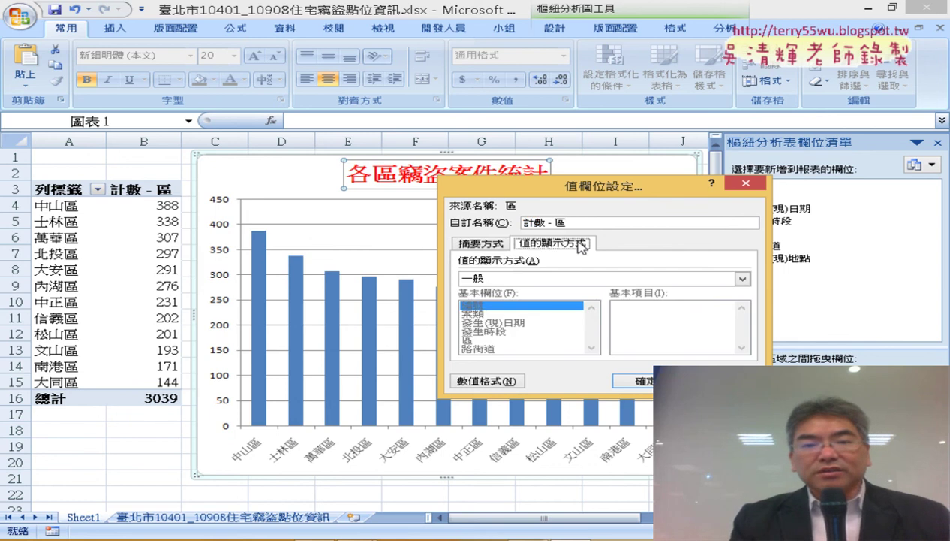
click(577, 277)
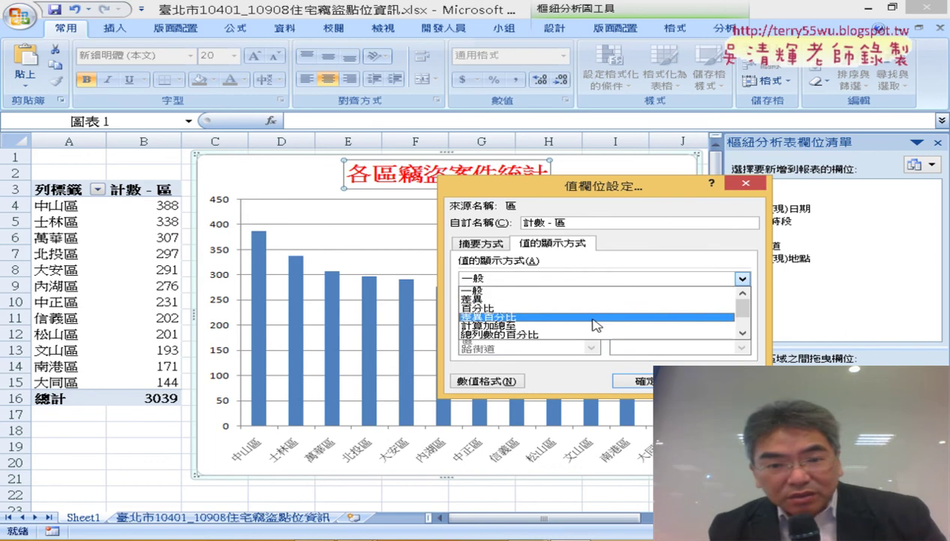
click(743, 333)
click(743, 333)
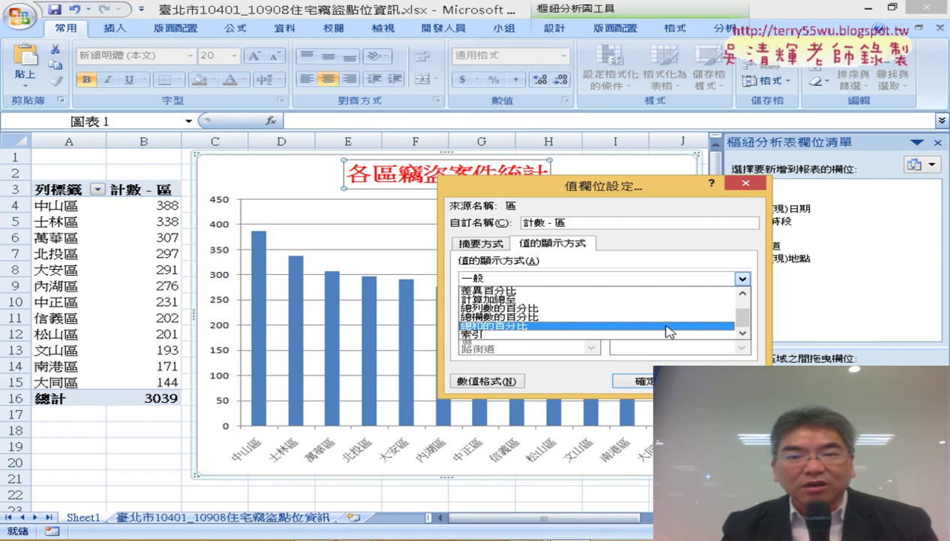
click(670, 325)
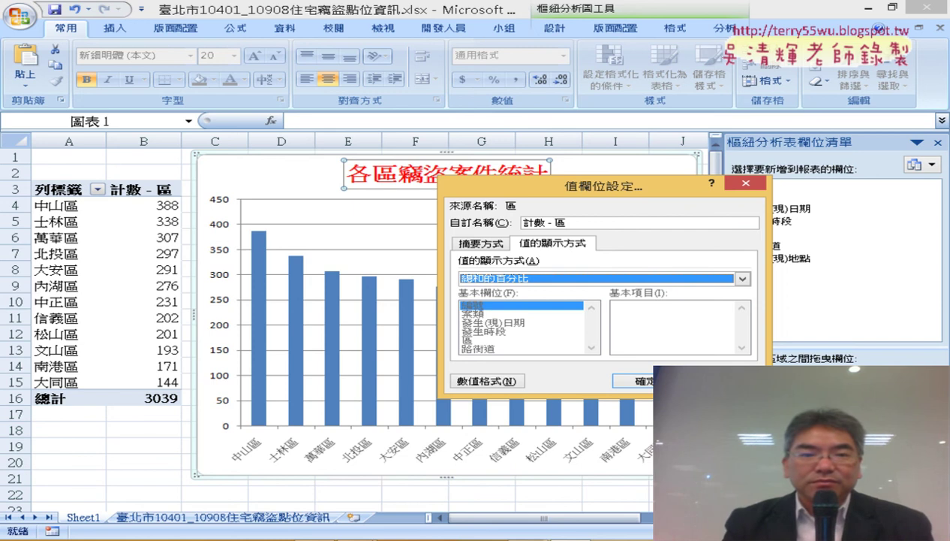
key(Return)
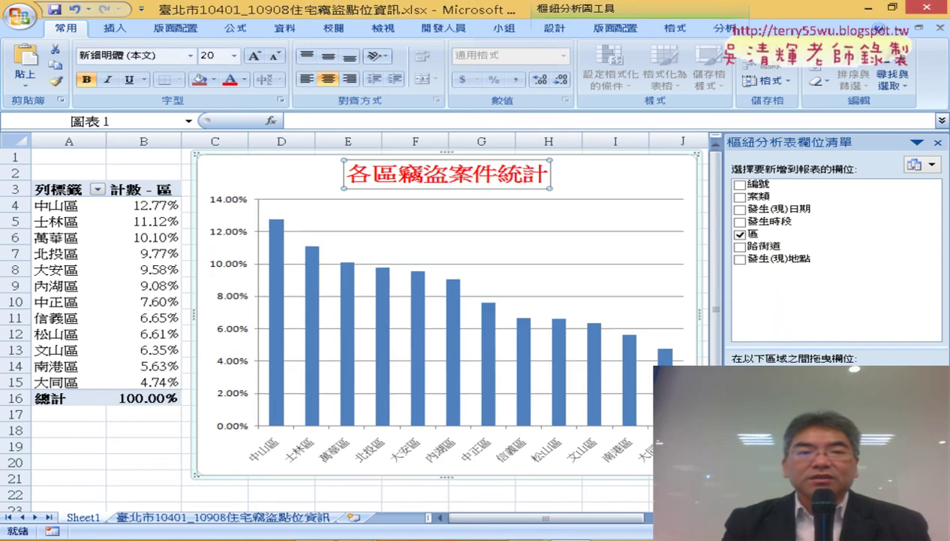
Step: Remove two decimal places from the percentages in B4:B16, including the total
drag(156, 204, 154, 381)
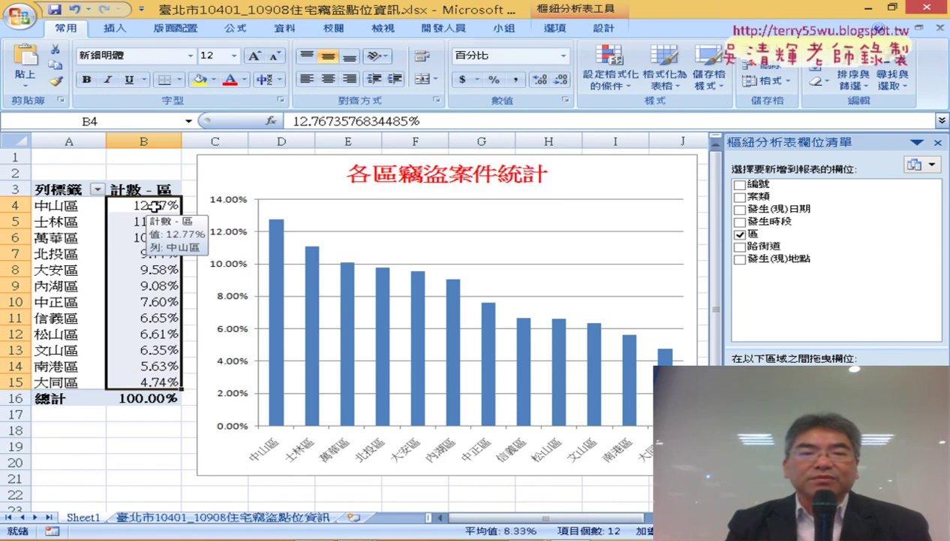
drag(142, 205, 142, 394)
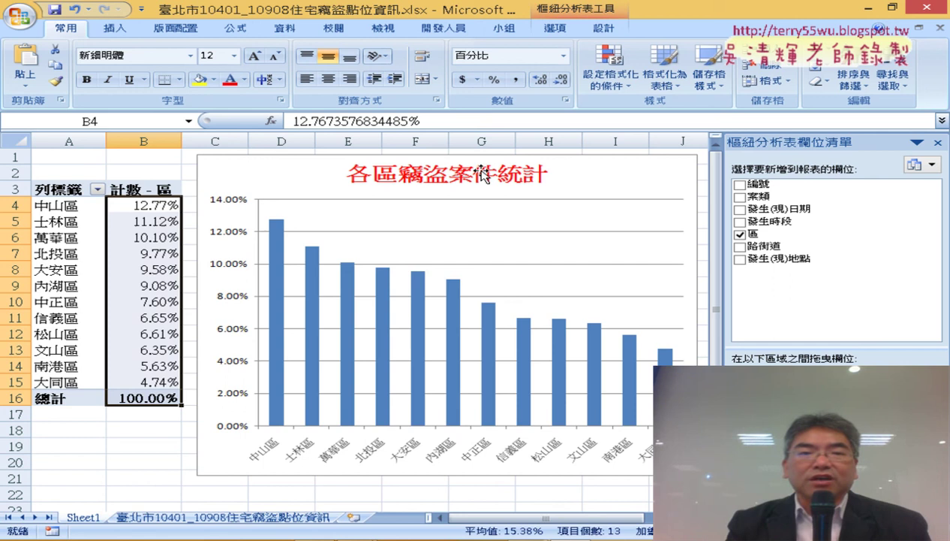
click(565, 80)
click(565, 80)
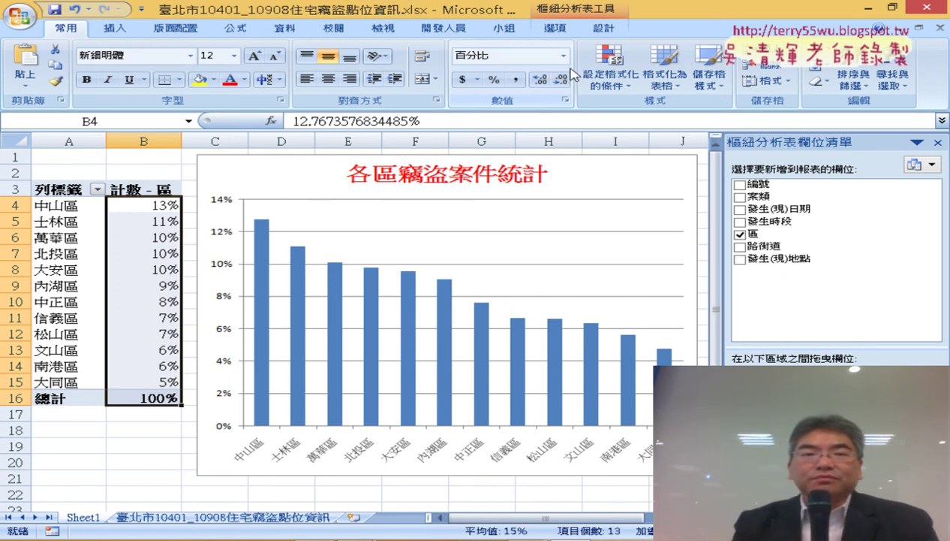
Step: Change the chart type to the first plain 圓形圖 pie via 變更圖表類型
right_click(603, 171)
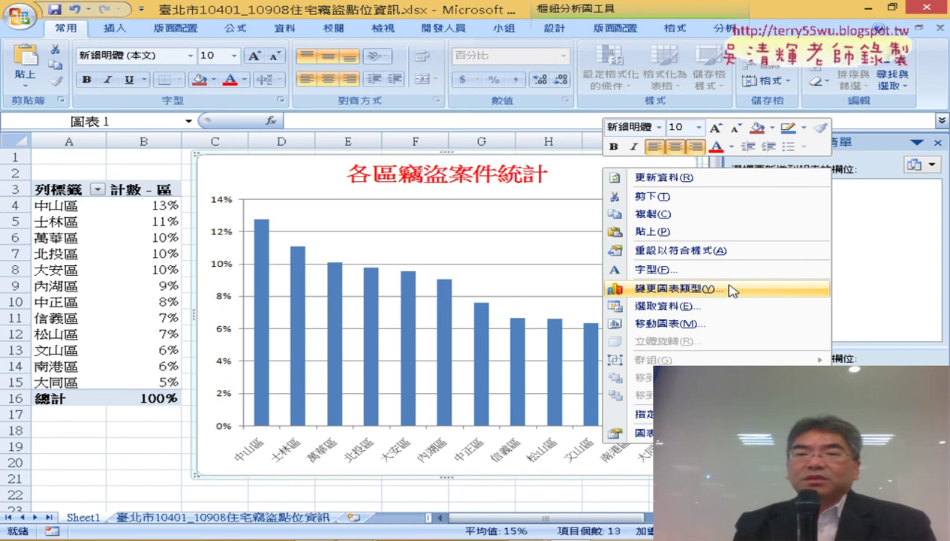
click(732, 291)
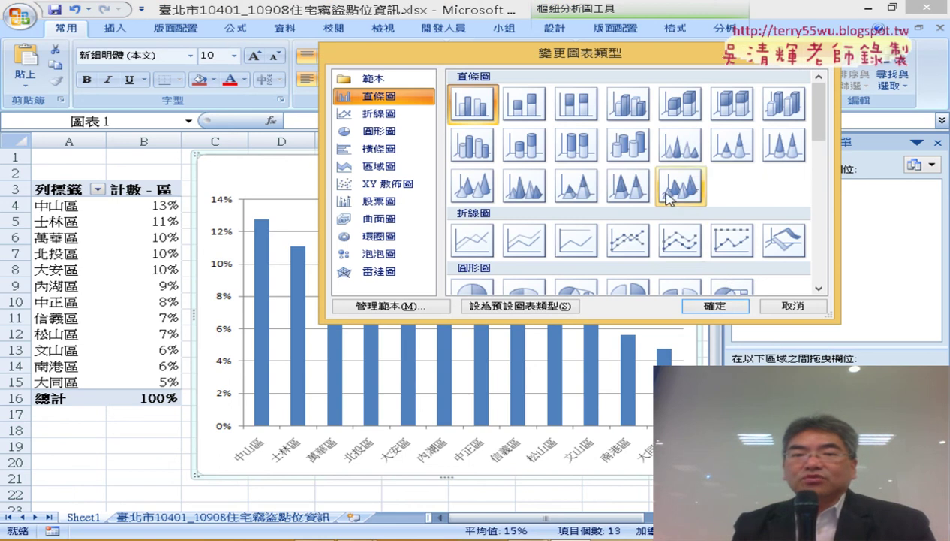
scroll(662, 188, down, 3)
click(468, 166)
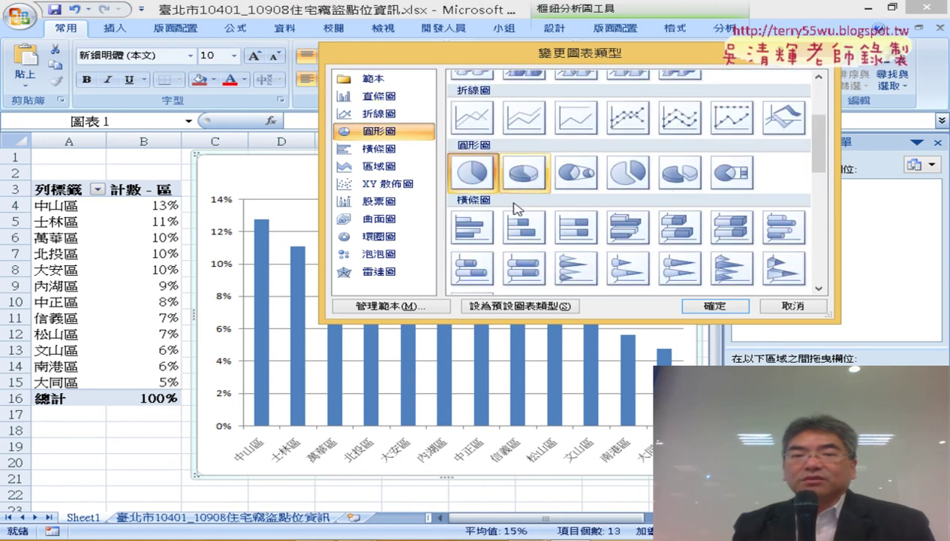
click(723, 307)
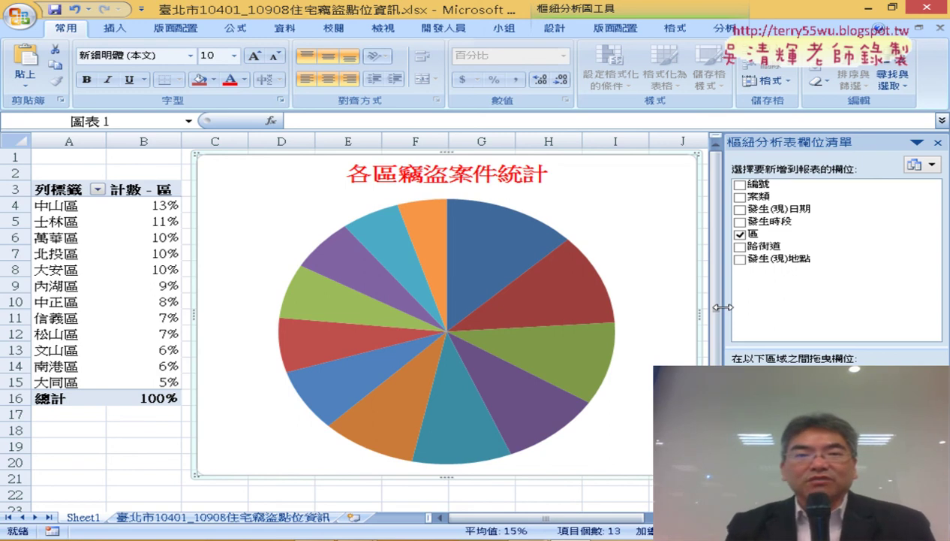
Step: Add data labels positioned at 終點外側, outside the end of each pie slice
click(628, 29)
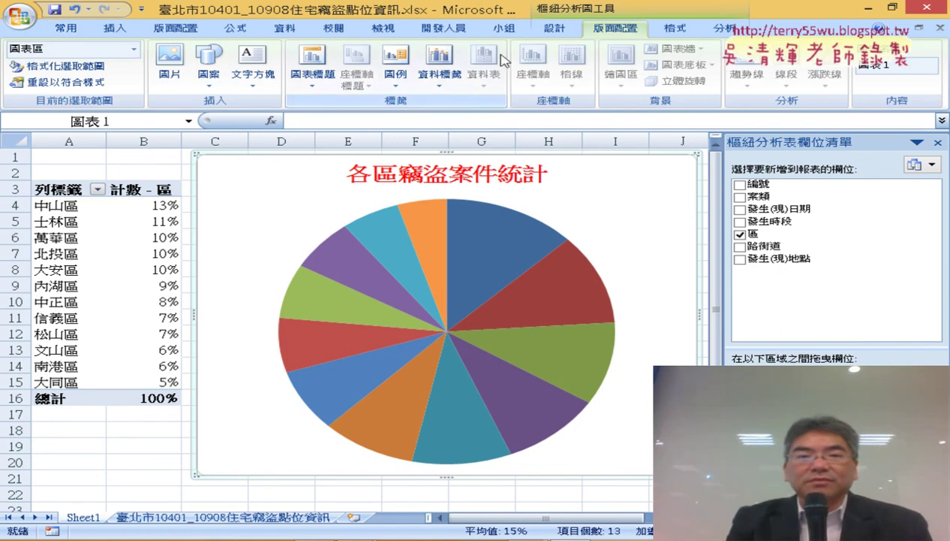
click(437, 84)
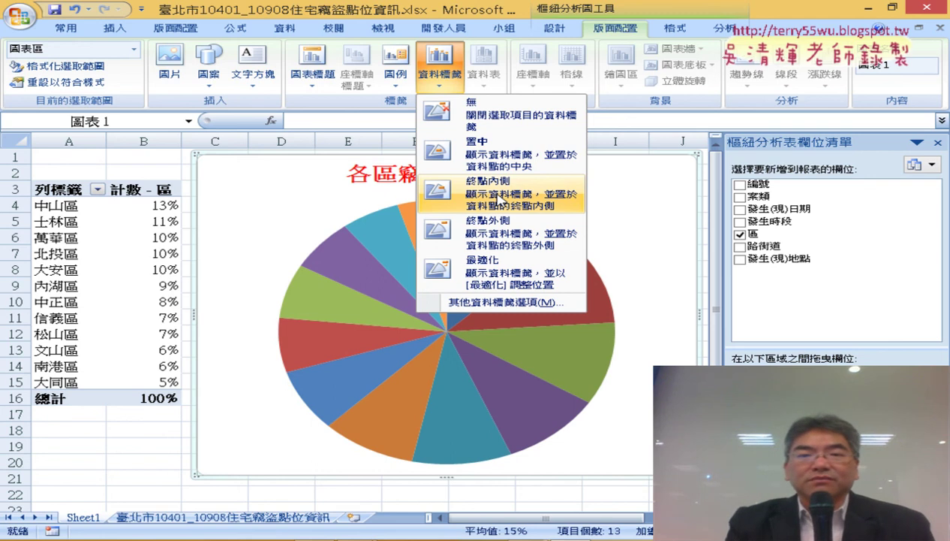
click(503, 245)
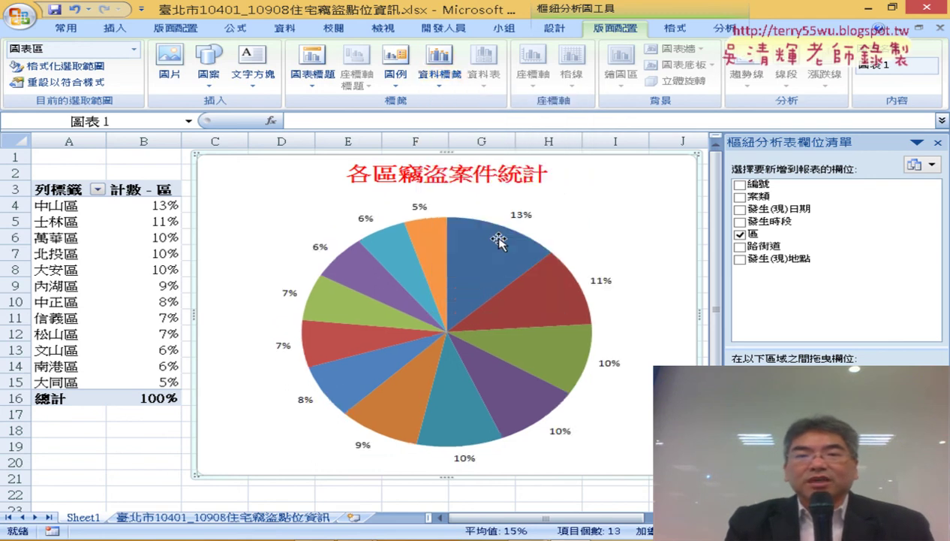
right_click(517, 222)
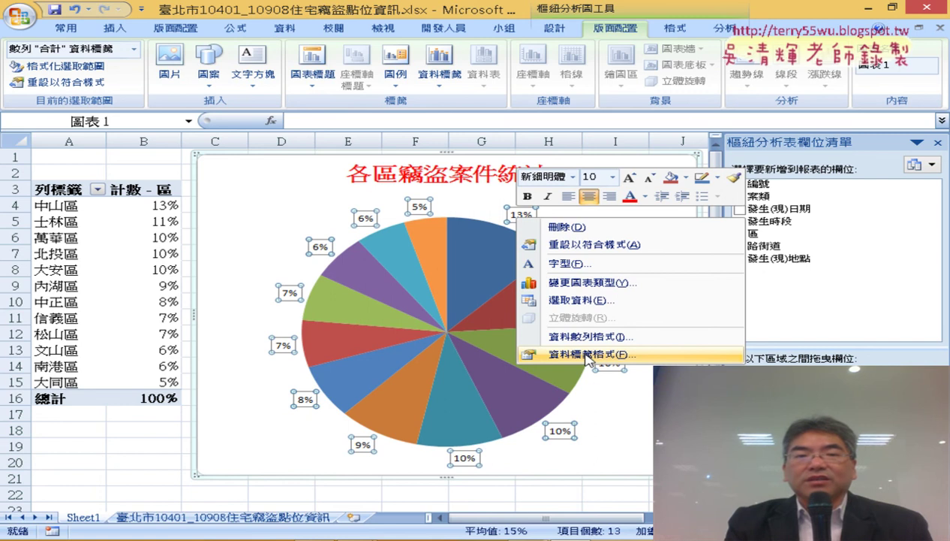
Step: Set the data labels to show 類別名稱 and 百分比, with 值 turned off
click(586, 354)
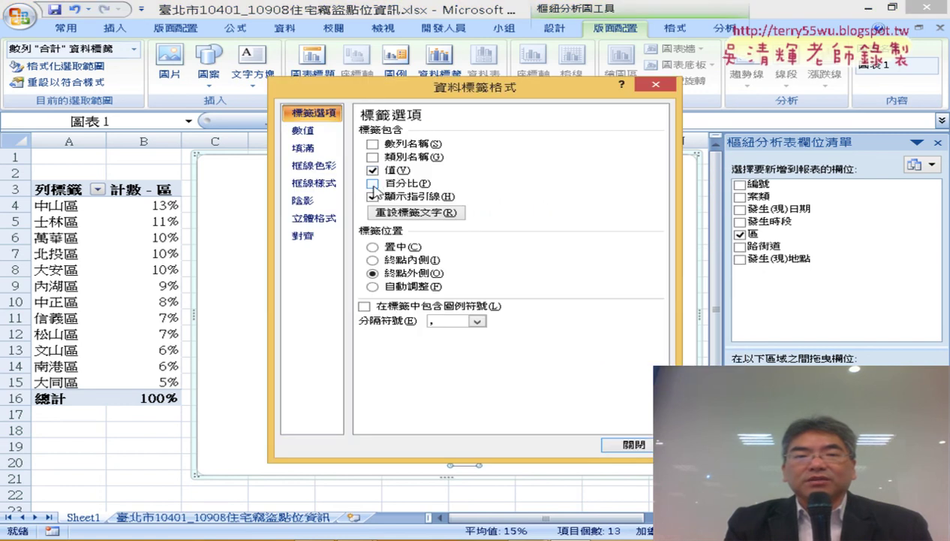
click(372, 183)
click(372, 170)
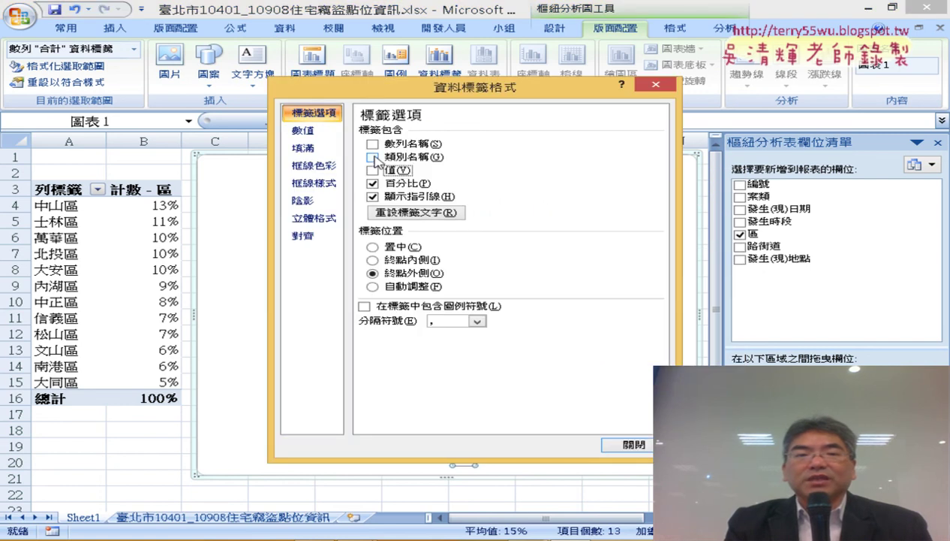
click(373, 158)
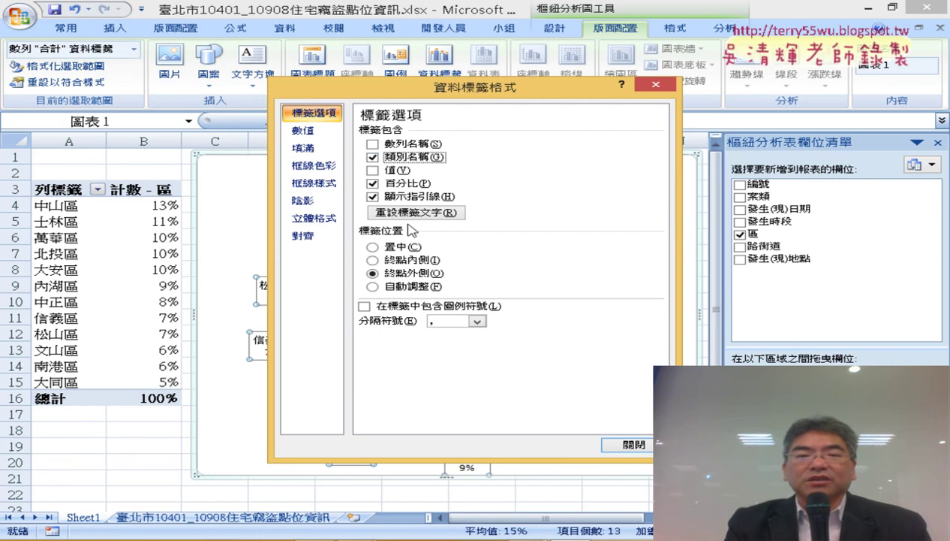
click(634, 446)
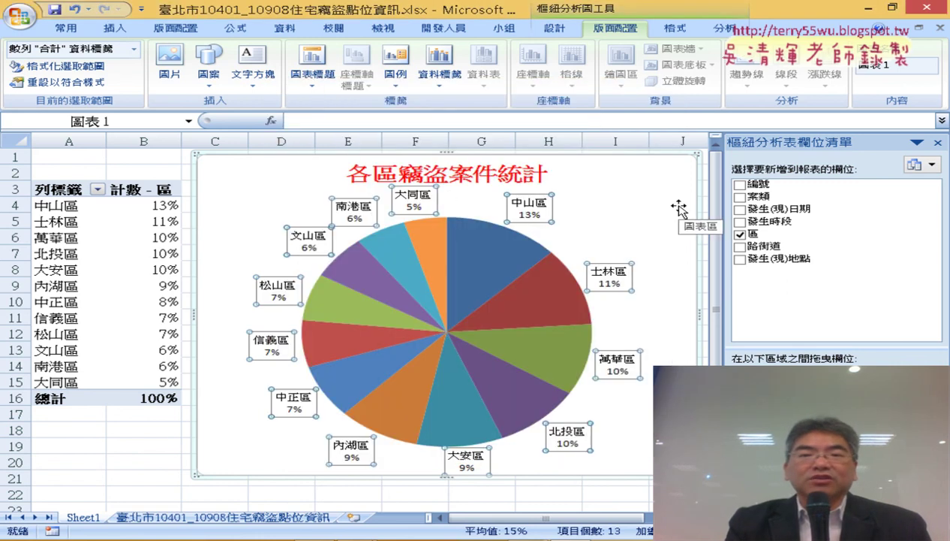
click(676, 159)
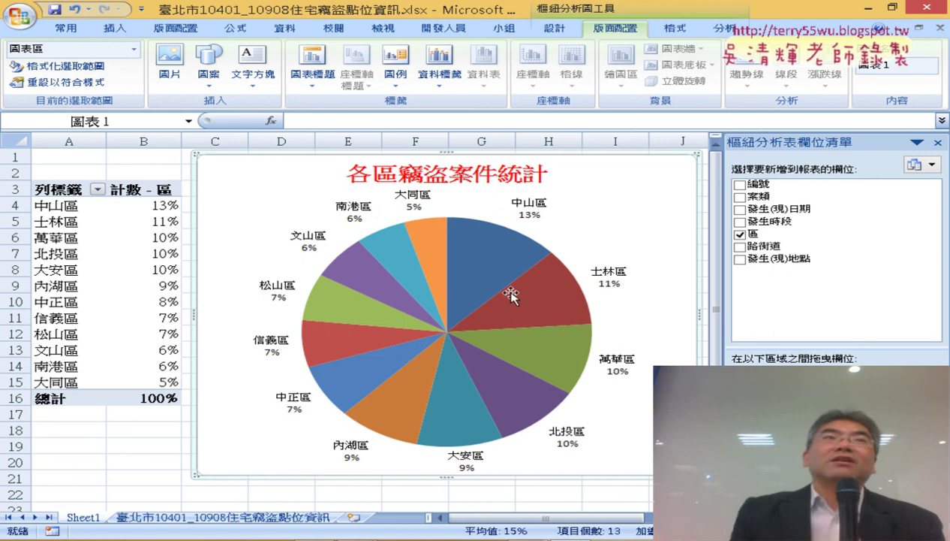
Step: Select the 中山區 slice alone and drag it outward, exploding it from the pie
click(480, 272)
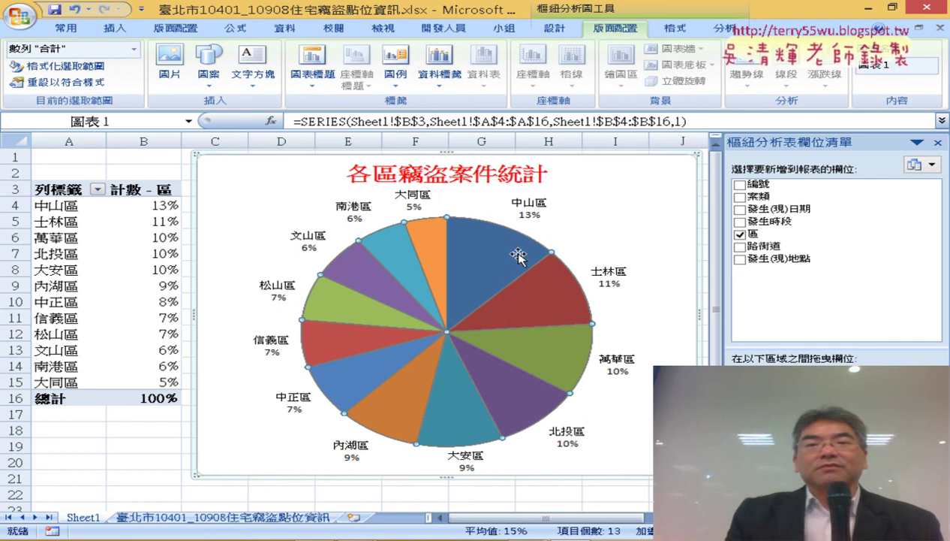
click(493, 253)
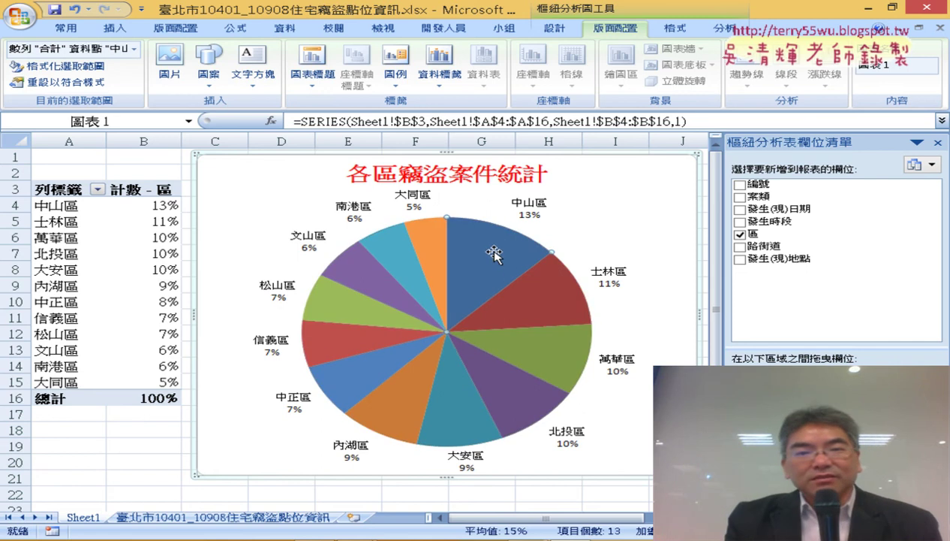
drag(493, 254, 480, 236)
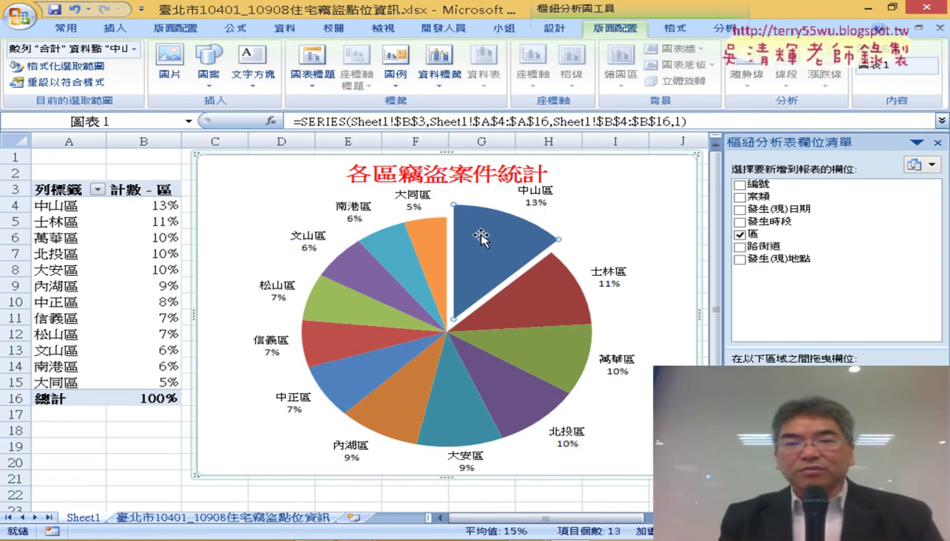
click(605, 218)
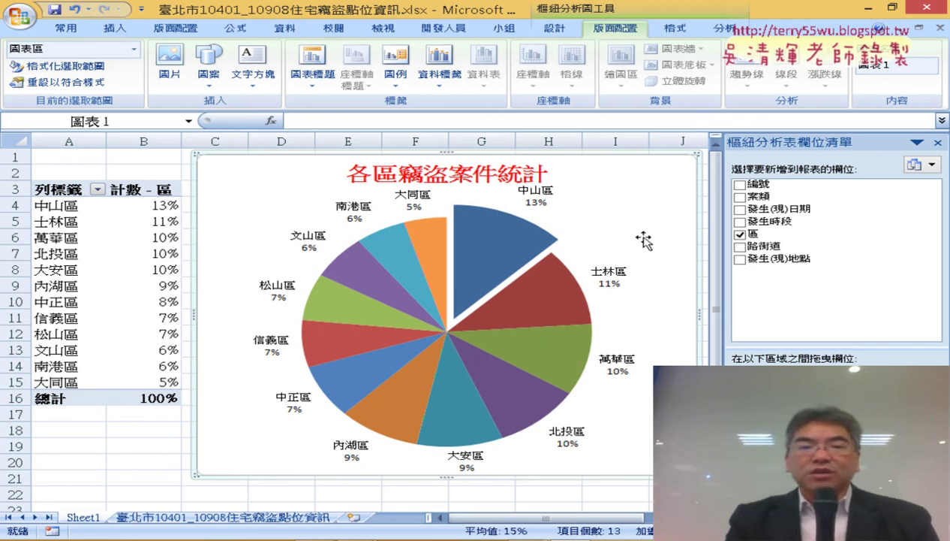
click(135, 204)
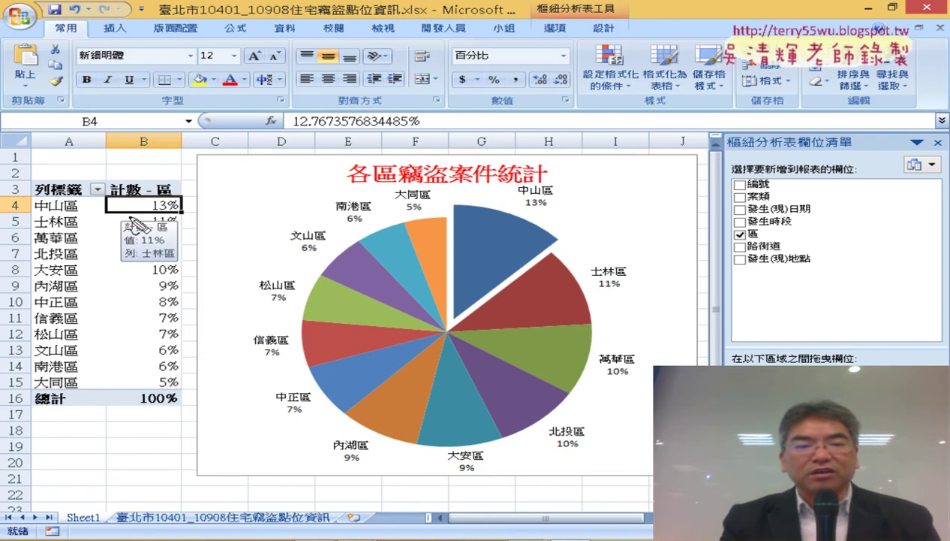
mouse_move(145, 423)
mouse_down()
mouse_move(146, 147)
mouse_move(140, 405)
mouse_up()
key(Escape)
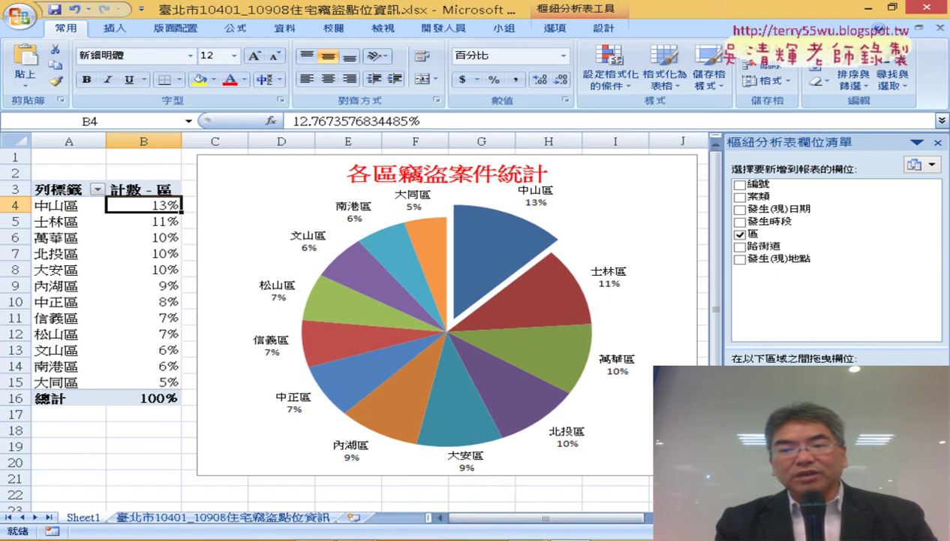
click(818, 450)
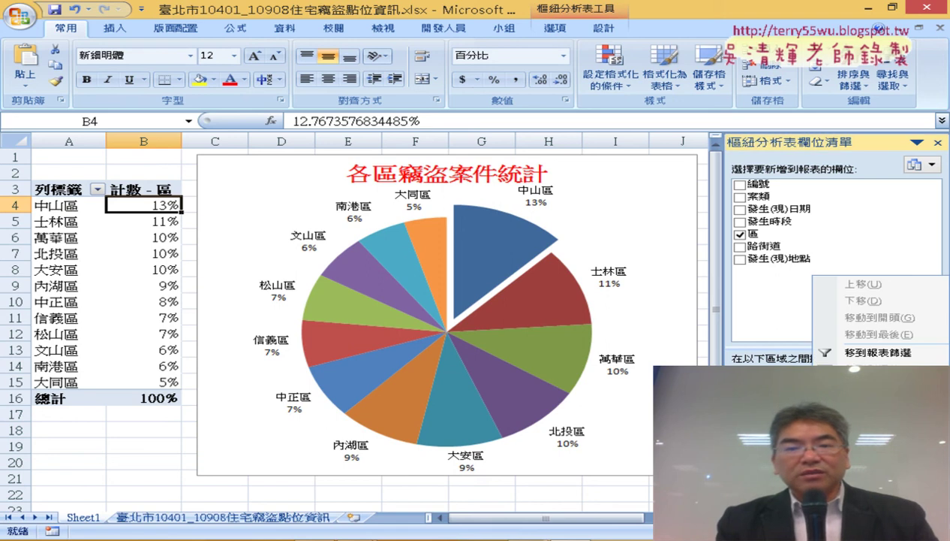
click(864, 443)
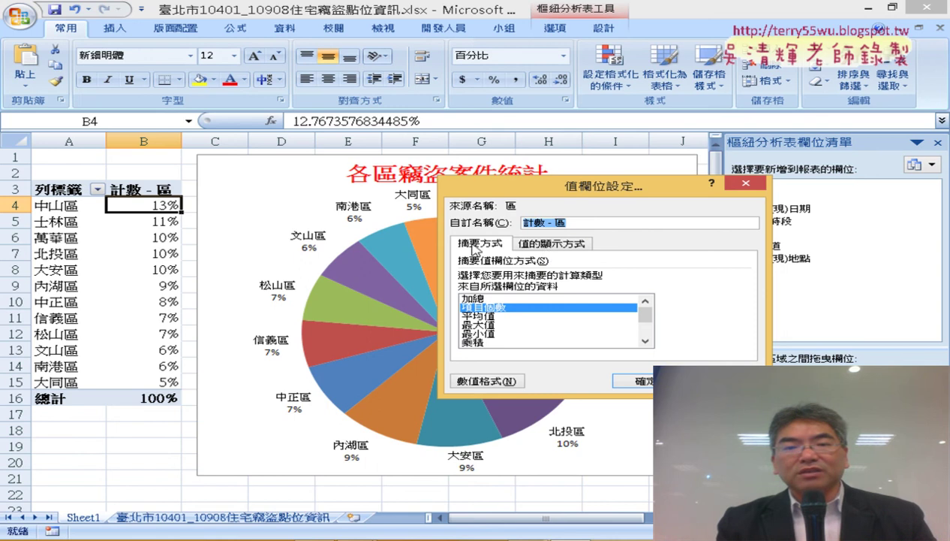
click(550, 244)
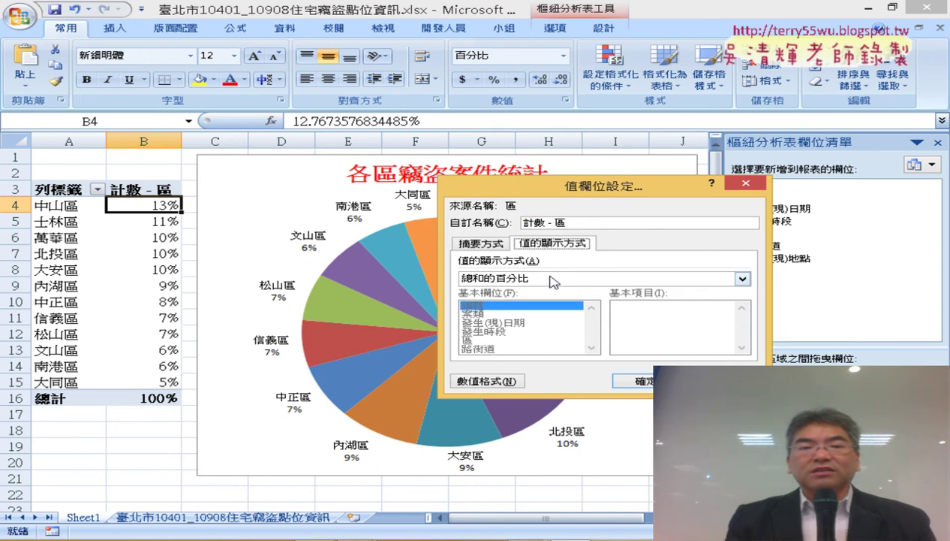
click(554, 279)
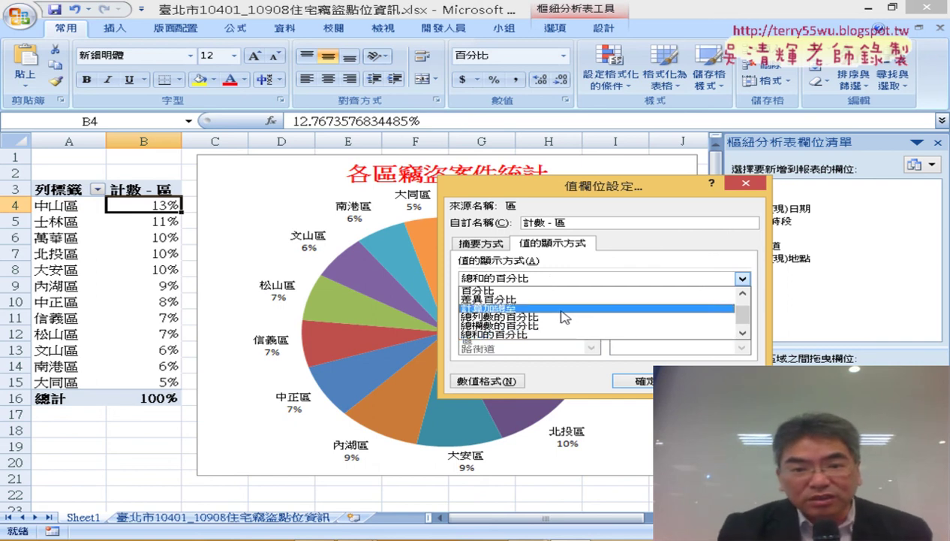
click(741, 333)
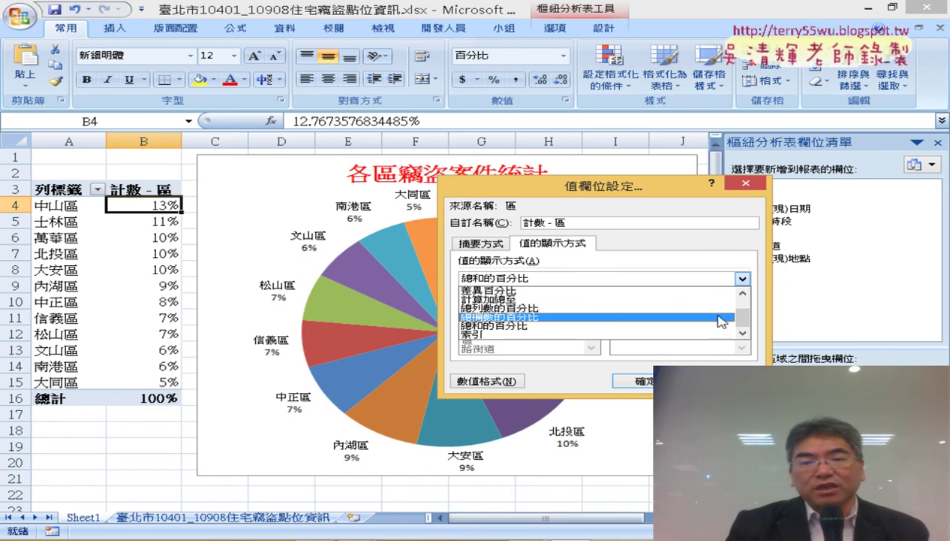
click(721, 323)
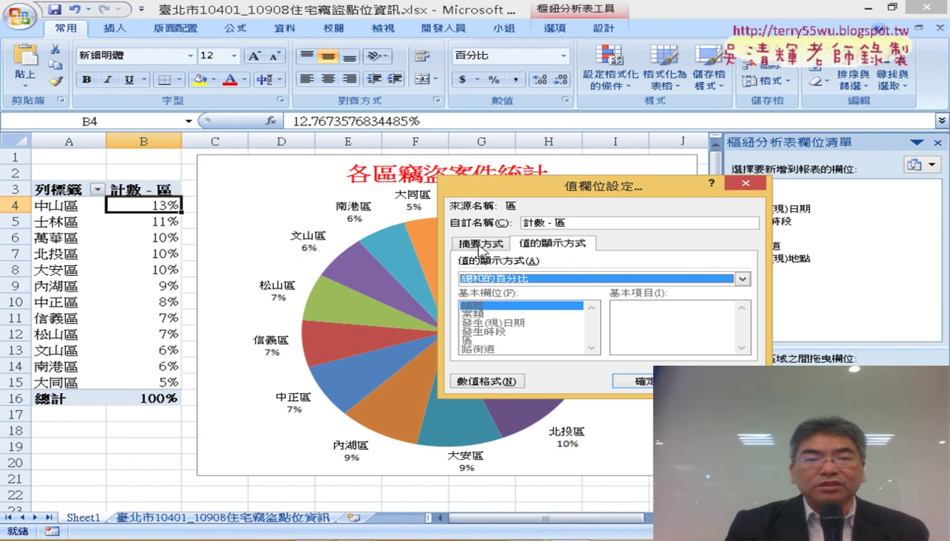
click(480, 244)
click(635, 380)
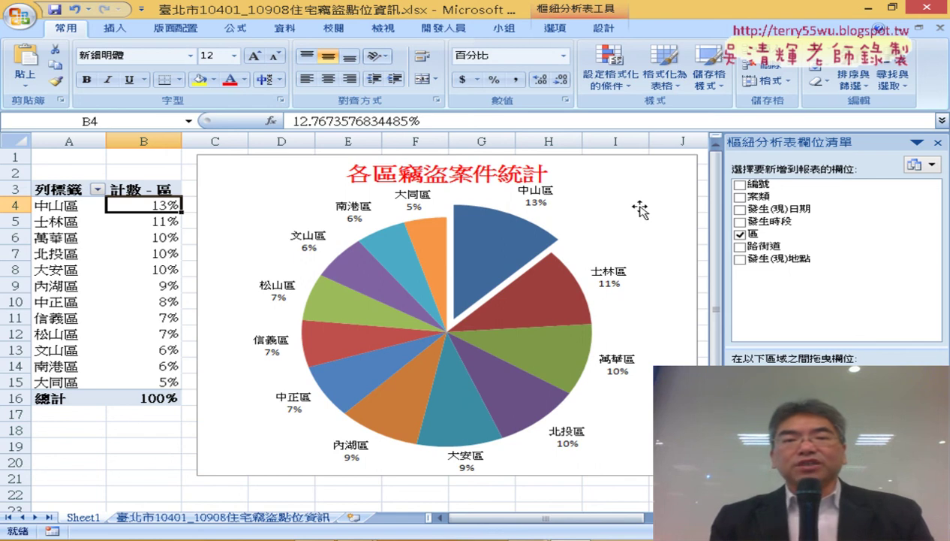
right_click(618, 167)
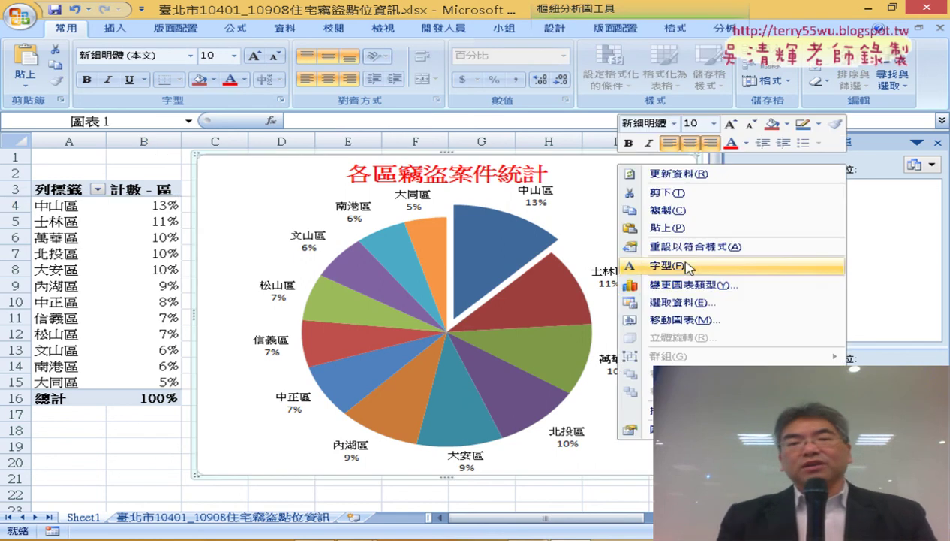